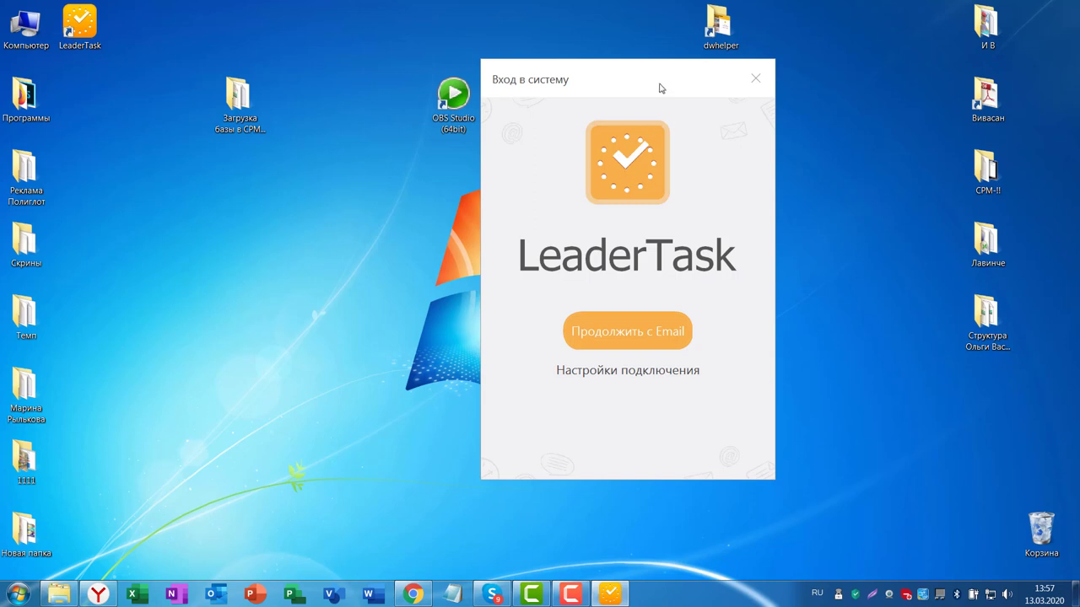
Continue with e-mail, paste and submit the work e-mail address, then start a blank Notepad note.
{"action": "left_click_drag", "start_coordinate": [656, 79], "coordinate": [607, 77]}
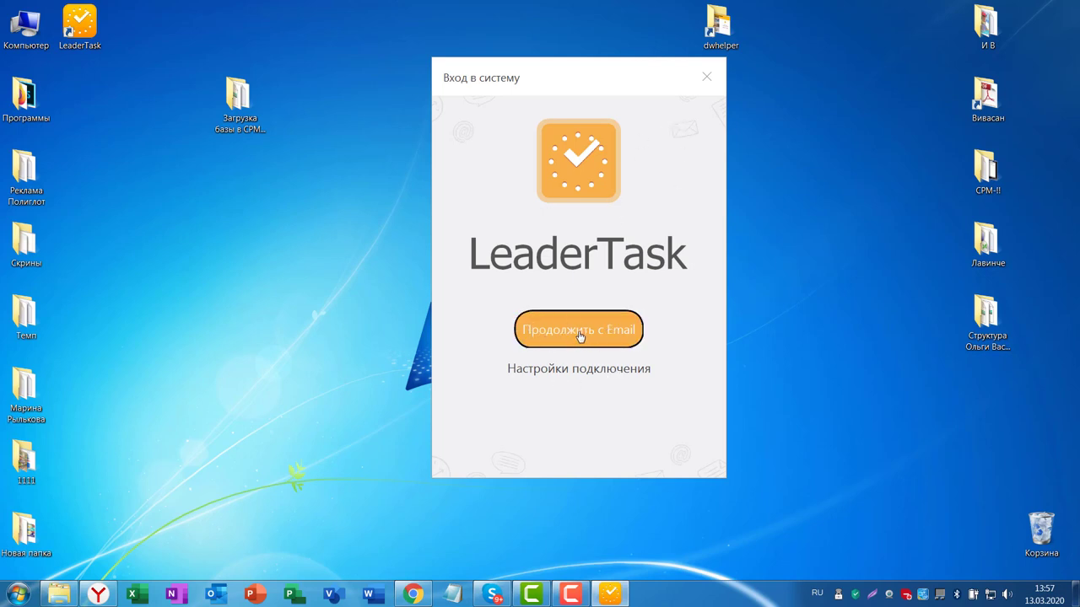
{"action": "left_click", "coordinate": [580, 336]}
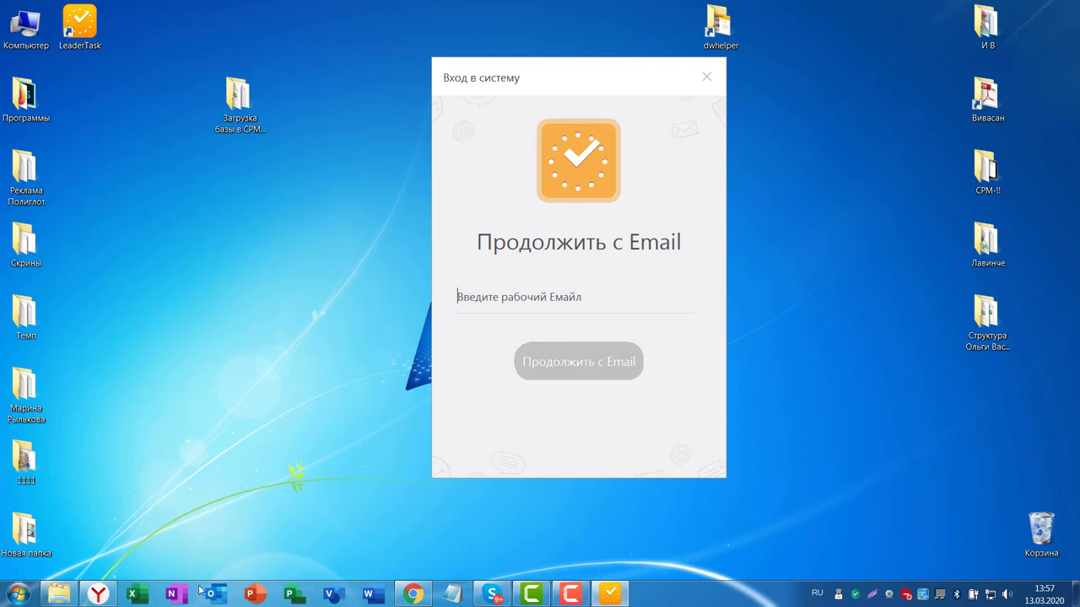
{"action": "left_click", "coordinate": [98, 595]}
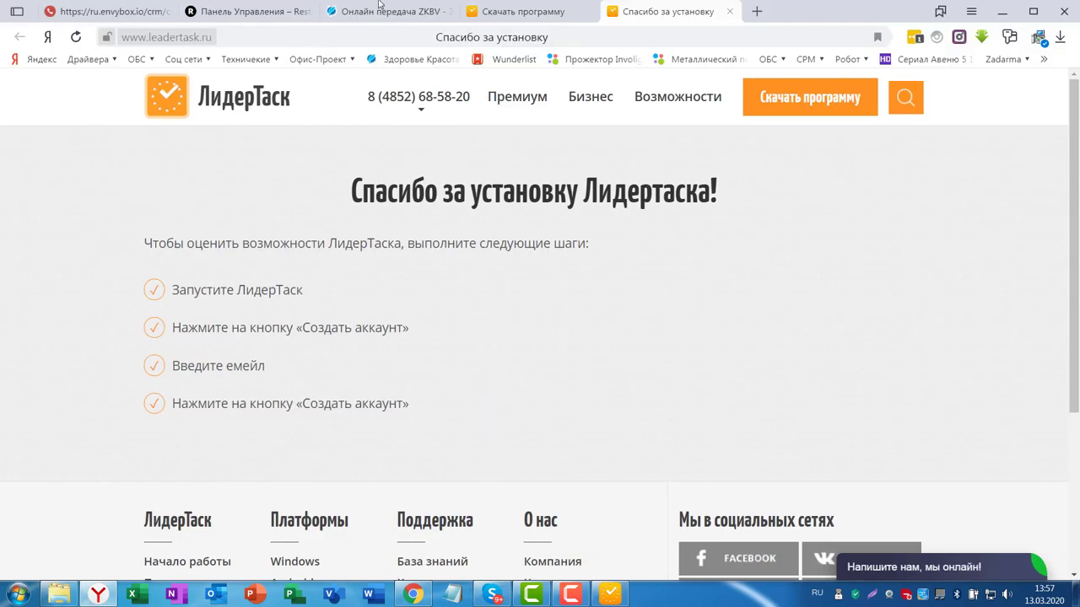
{"action": "left_click", "coordinate": [471, 300]}
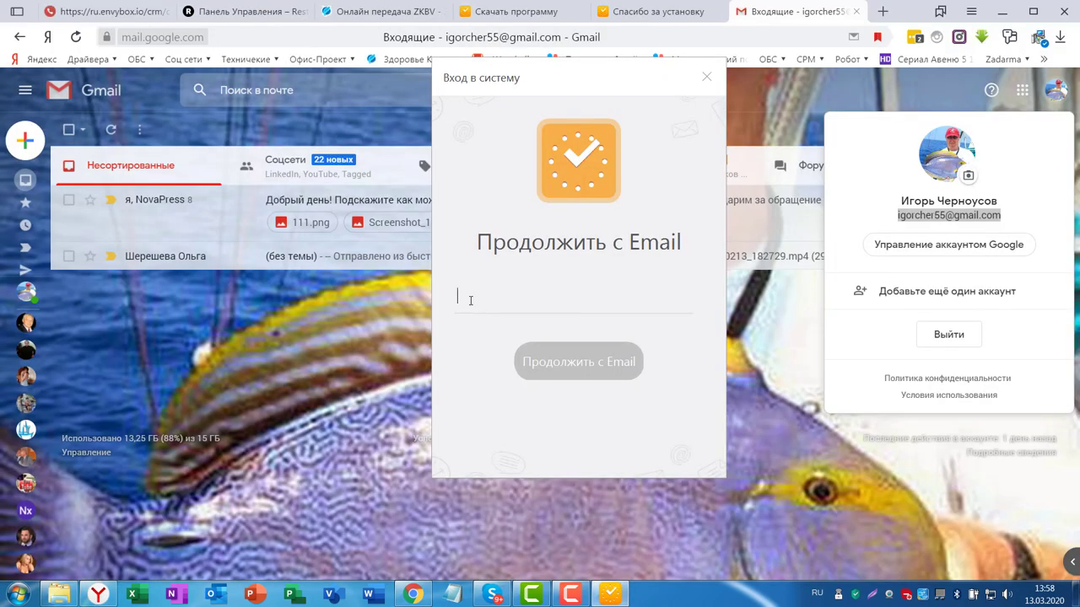
{"action": "key", "text": "ctrl+v"}
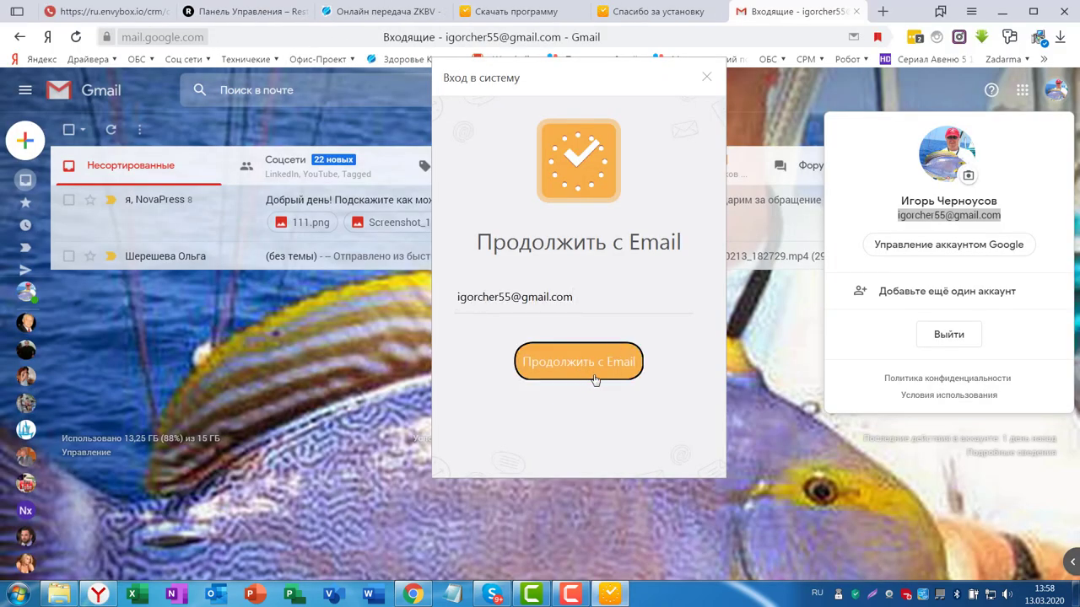
{"action": "left_click", "coordinate": [572, 372]}
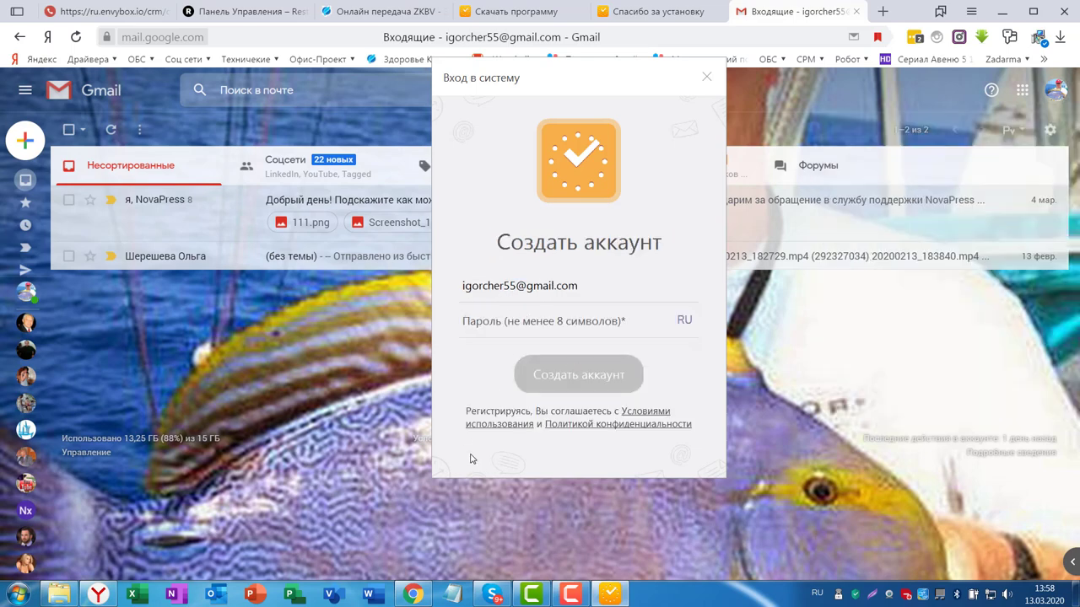
{"action": "left_click", "coordinate": [452, 594]}
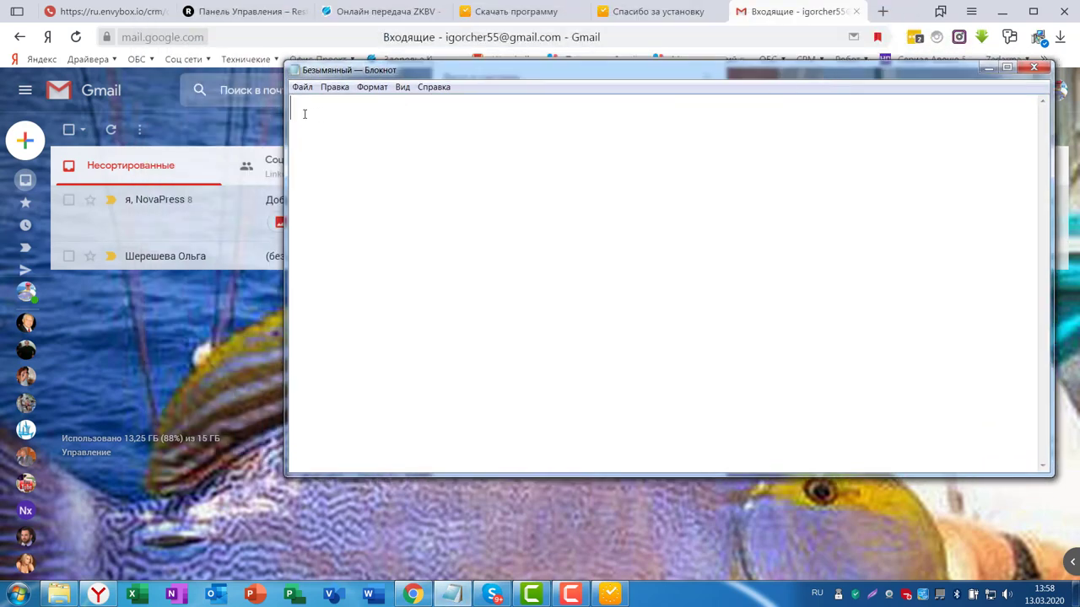
Paste the e-mail into the note, type a new password on the next line, and copy it.
{"action": "right_click", "coordinate": [301, 111]}
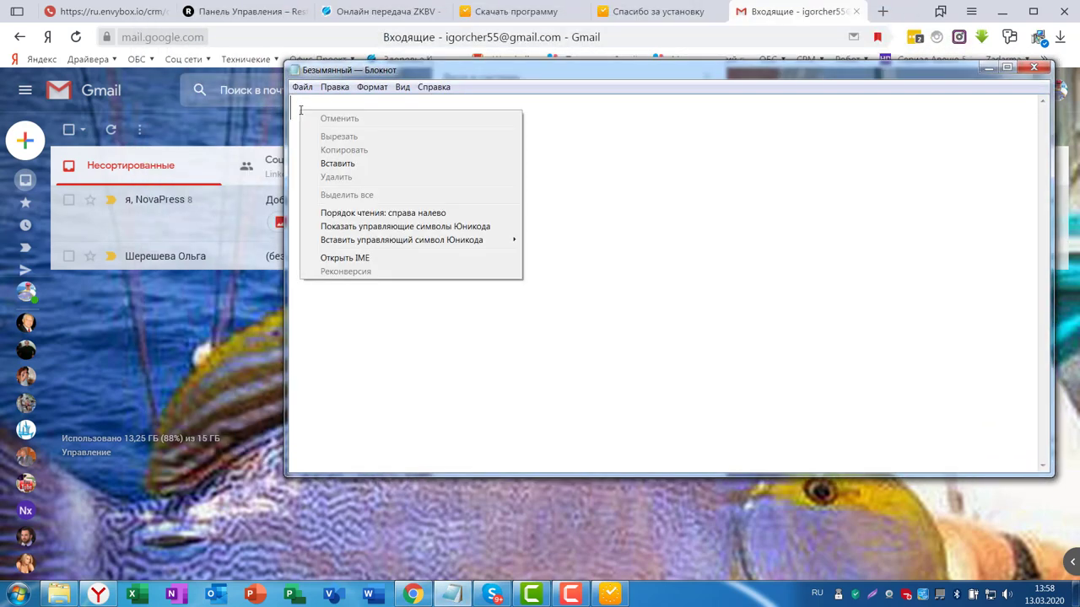
{"action": "left_click", "coordinate": [335, 164]}
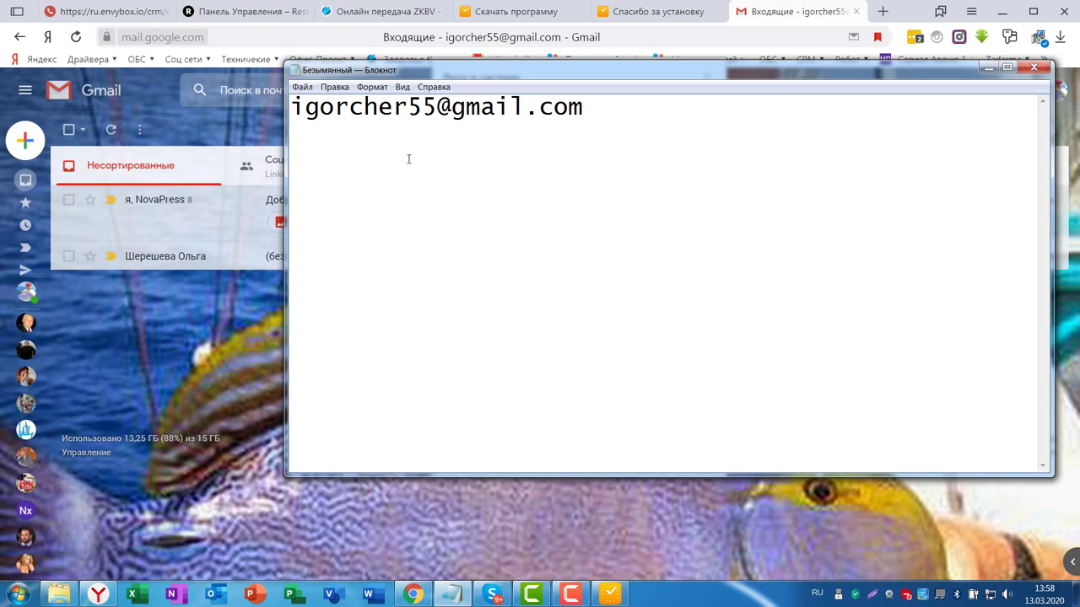
{"action": "key", "text": "alt+shift"}
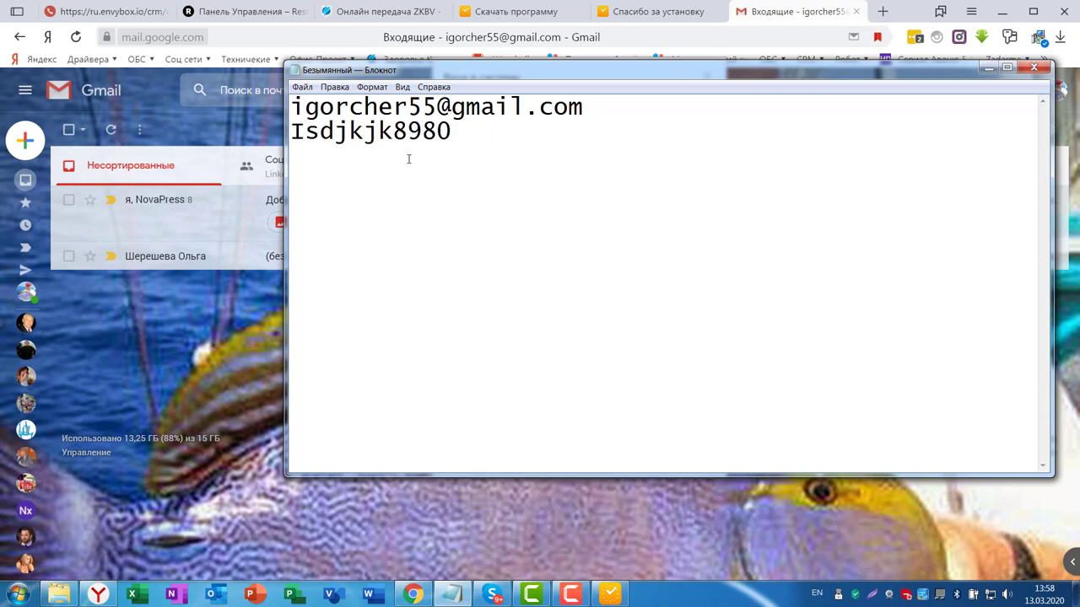
{"action": "left_click_drag", "start_coordinate": [455, 130], "coordinate": [292, 131]}
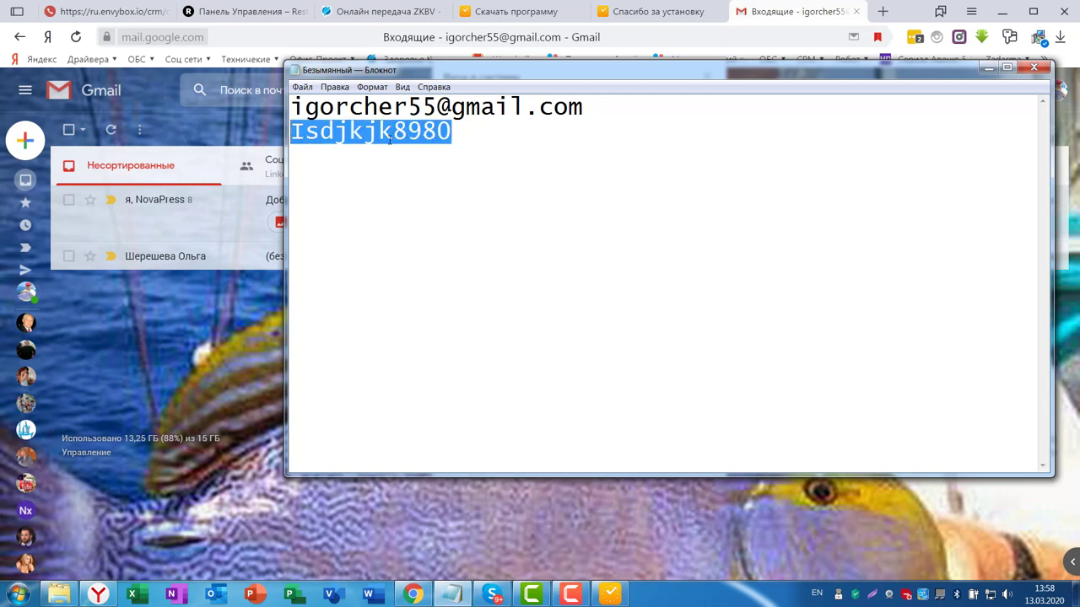
{"action": "right_click", "coordinate": [419, 132]}
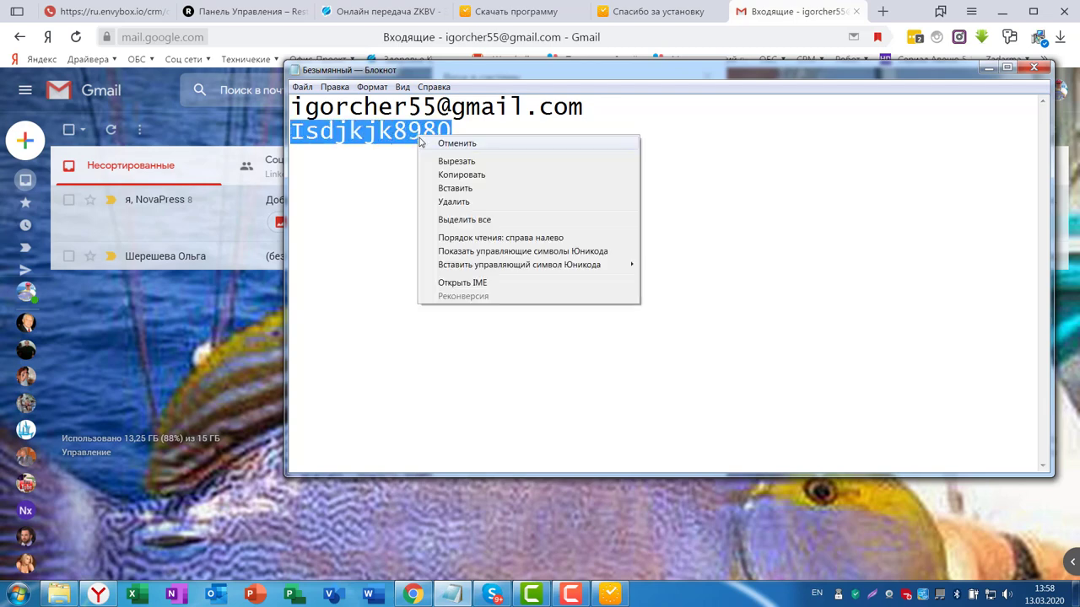
{"action": "left_click", "coordinate": [461, 176]}
Paste the copied password into LeaderTask's password field and create the account.
{"action": "left_click", "coordinate": [987, 67]}
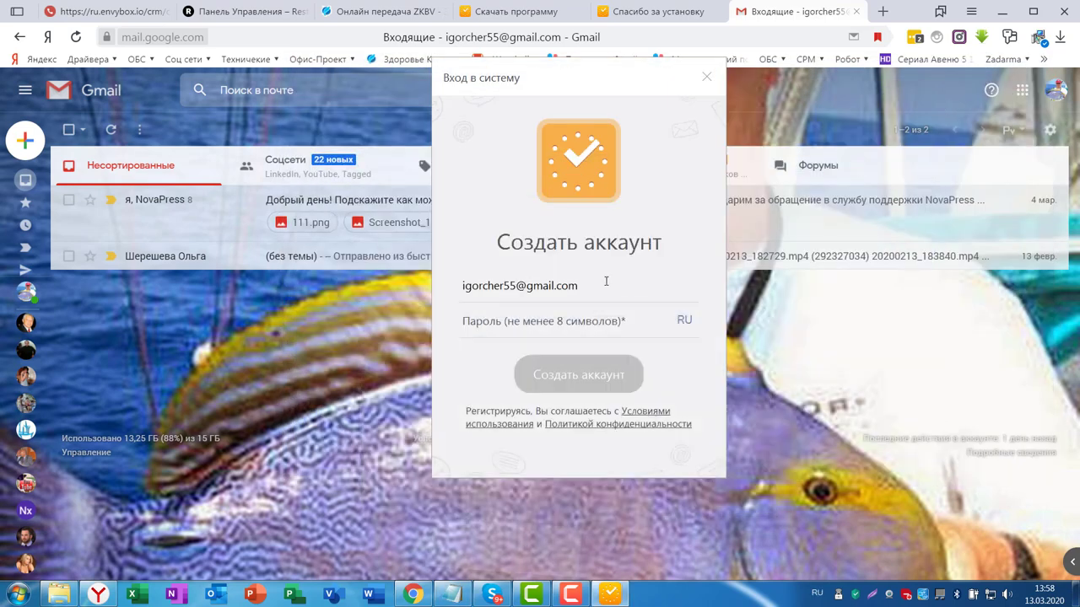
{"action": "right_click", "coordinate": [494, 321]}
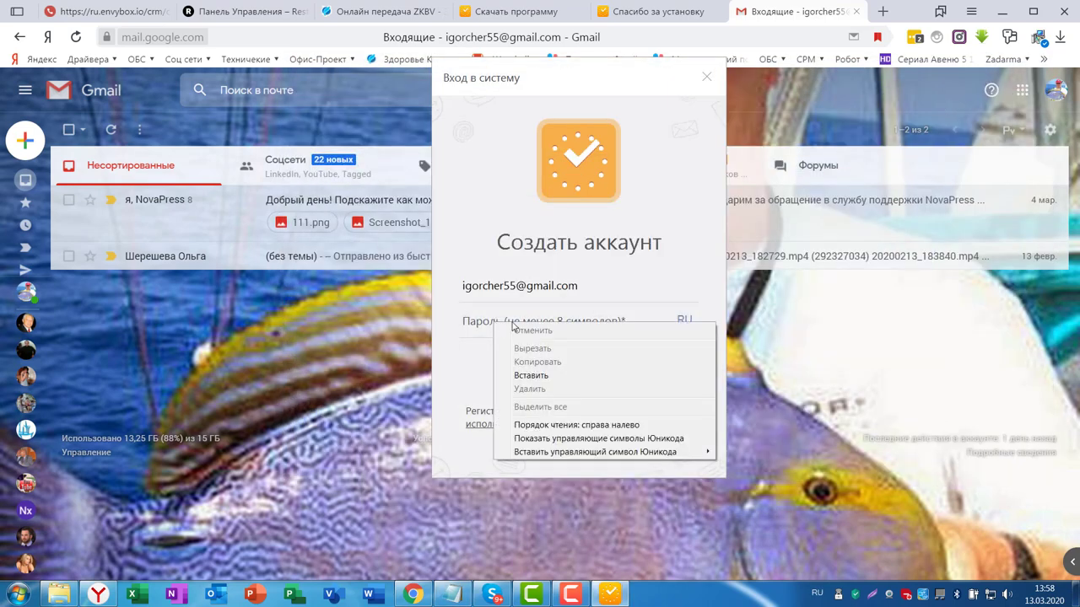
{"action": "left_click", "coordinate": [523, 380]}
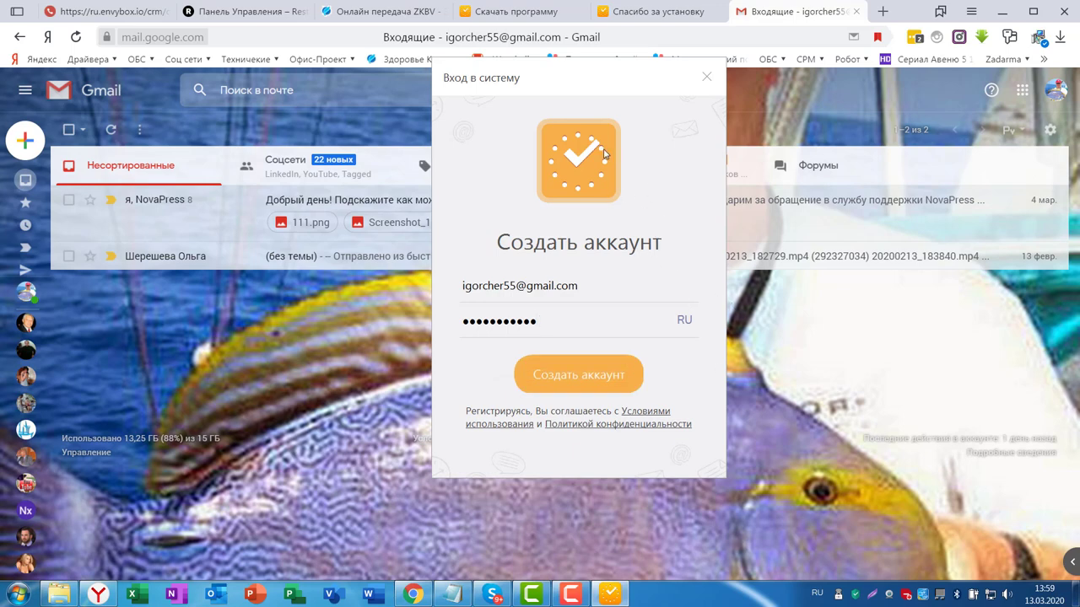
{"action": "left_click", "coordinate": [560, 382]}
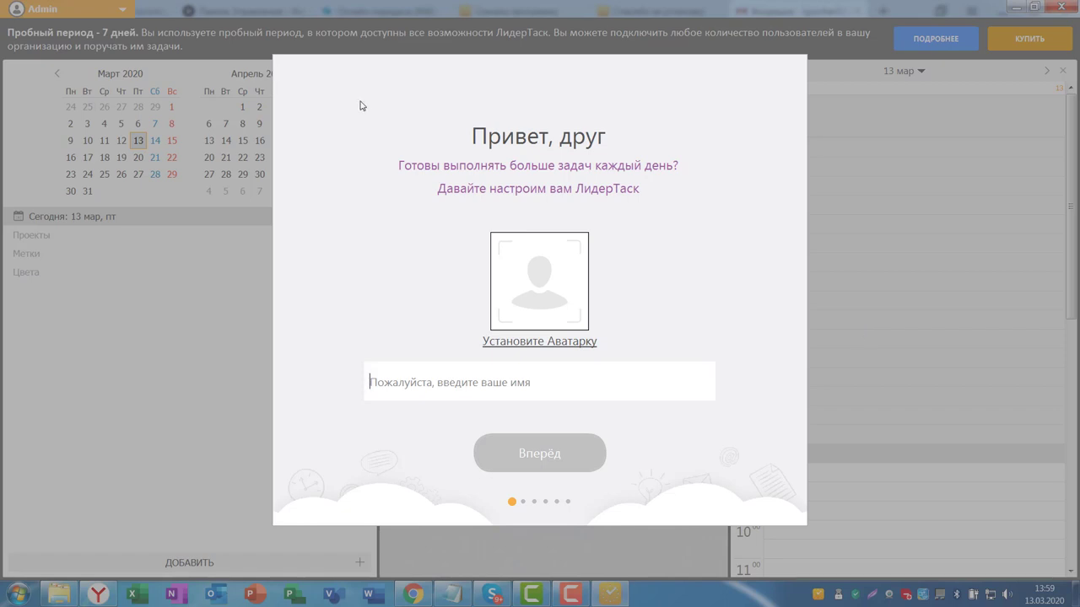
Set the avatar to the 0WXB0a_vOC4 image from the Desktop's И В folder.
{"action": "left_click", "coordinate": [545, 344]}
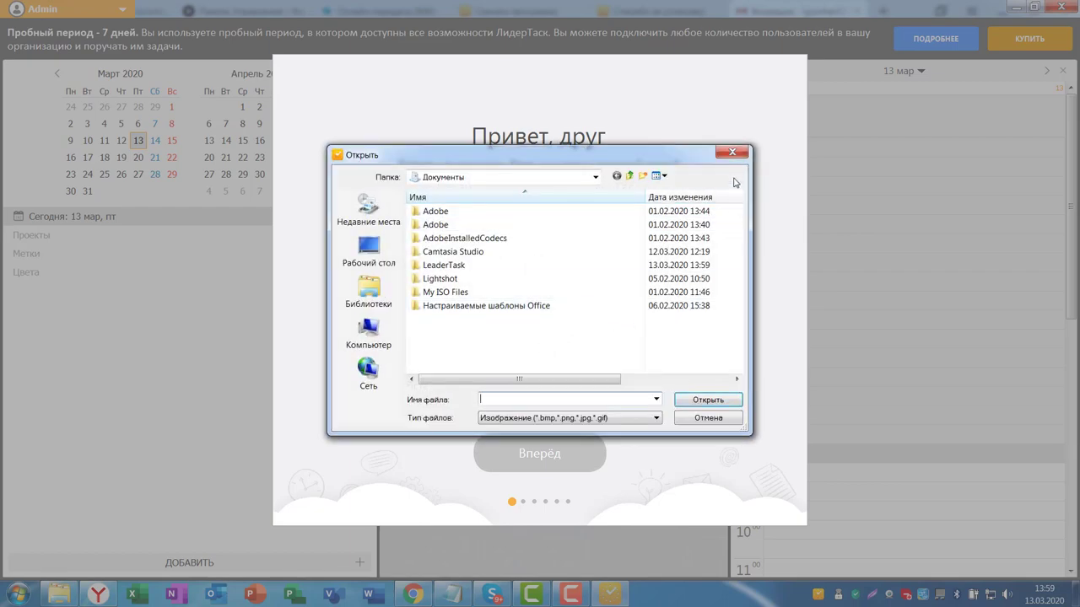
{"action": "left_click", "coordinate": [732, 152]}
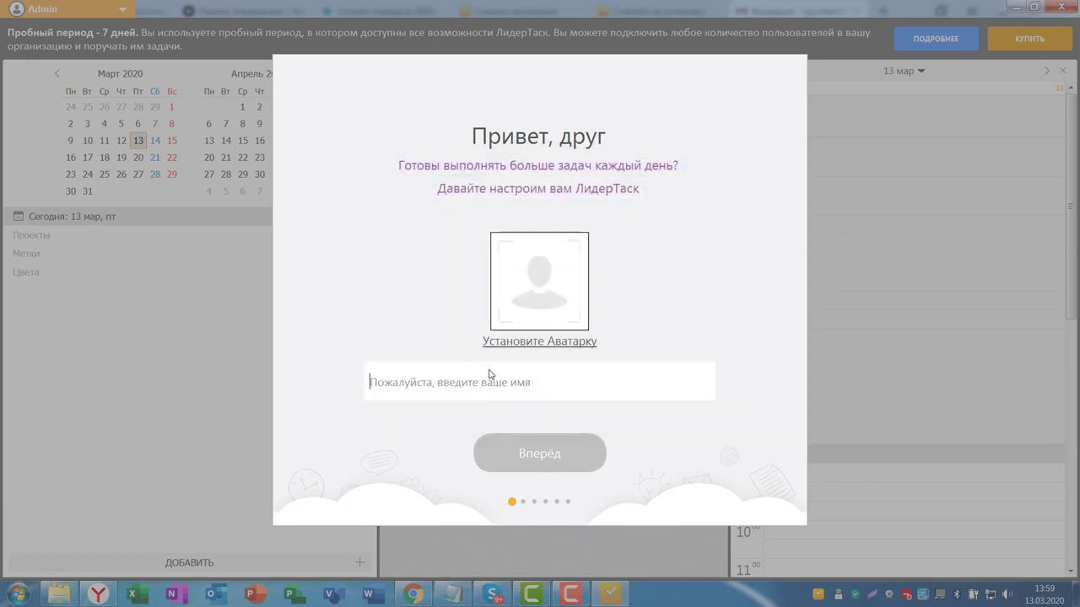
{"action": "left_click", "coordinate": [545, 346]}
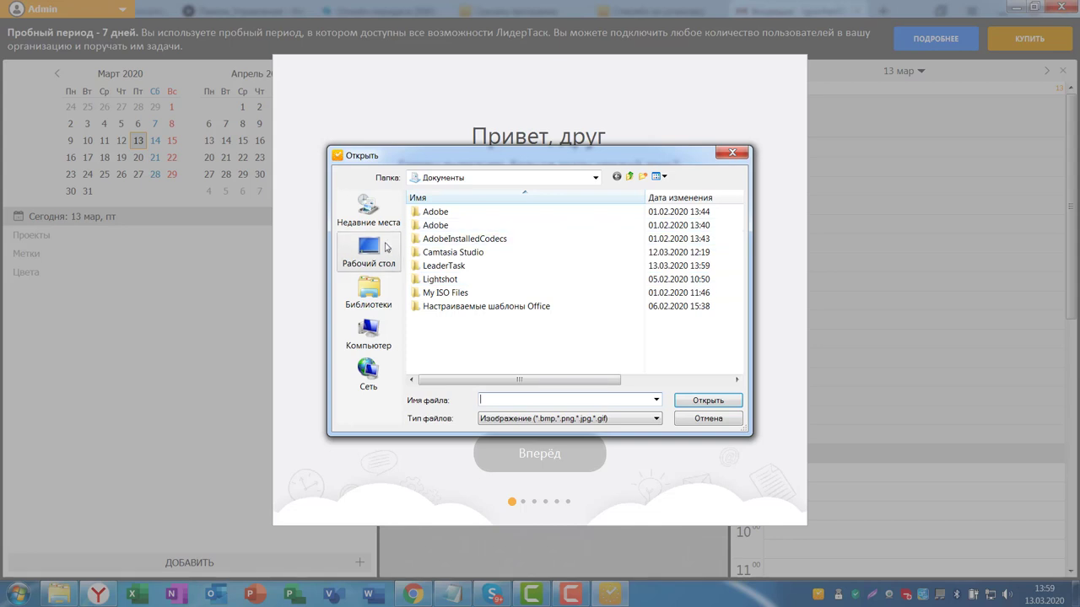
{"action": "left_click", "coordinate": [368, 248]}
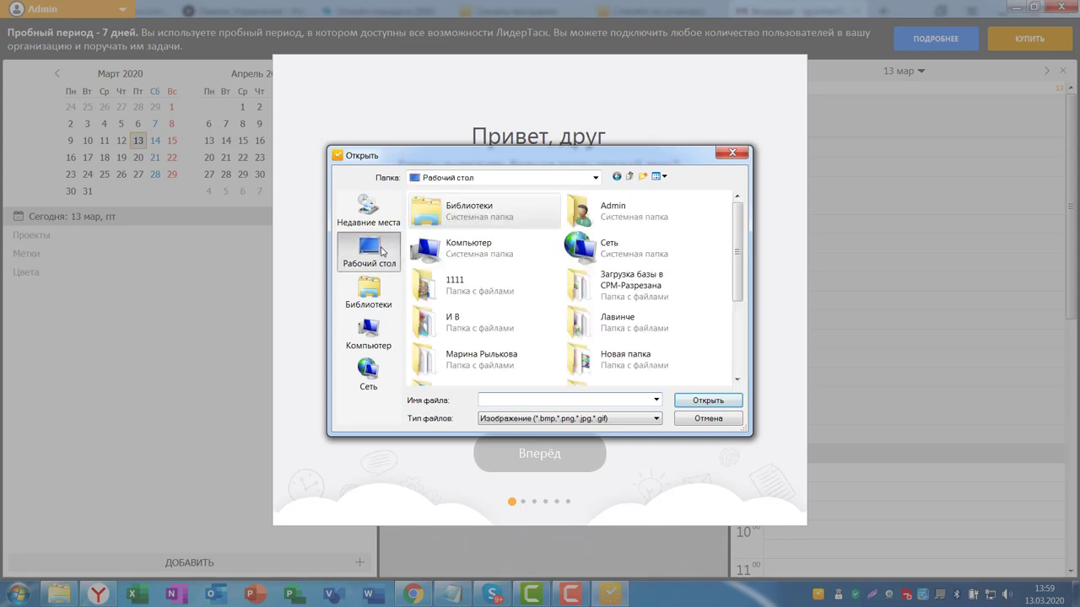
{"action": "double_click", "coordinate": [442, 328]}
{"action": "left_click", "coordinate": [436, 279]}
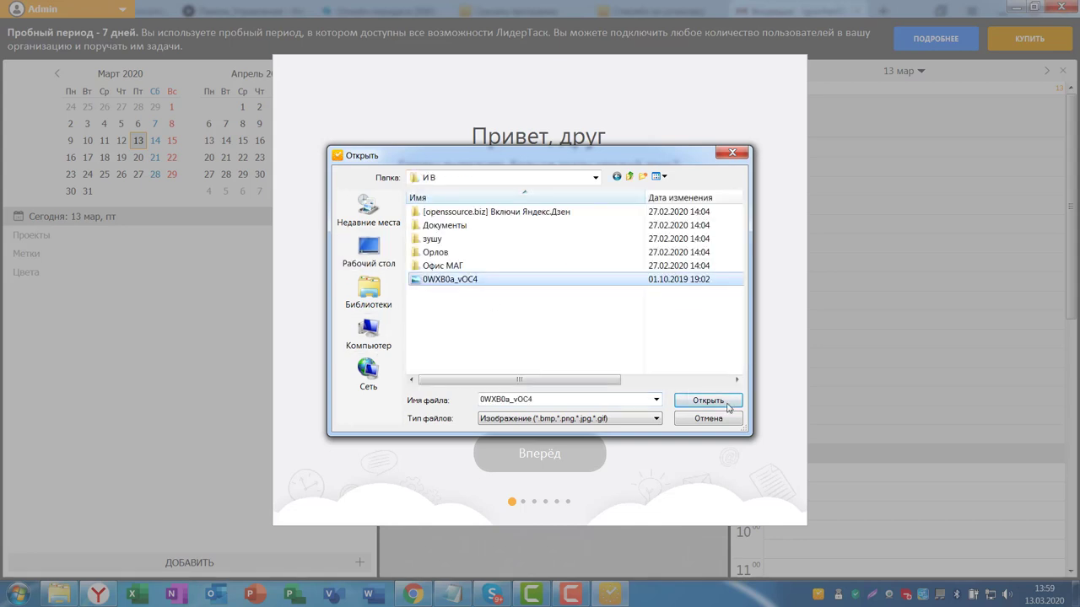
{"action": "left_click", "coordinate": [707, 400]}
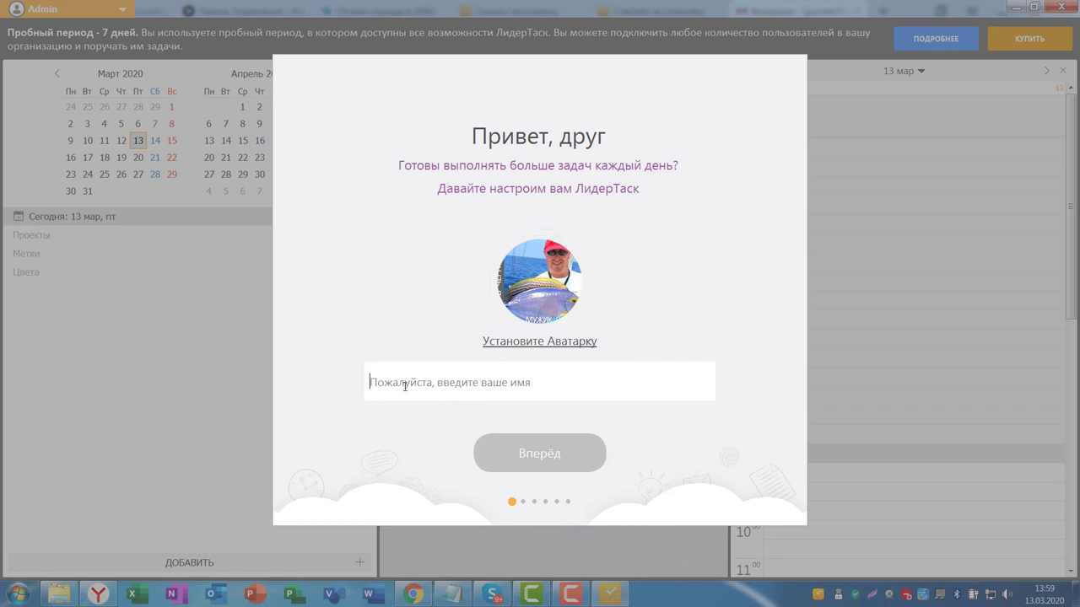
Enter the display name in the name field, correcting a mistyped letter.
{"action": "type", "text": "Я"}
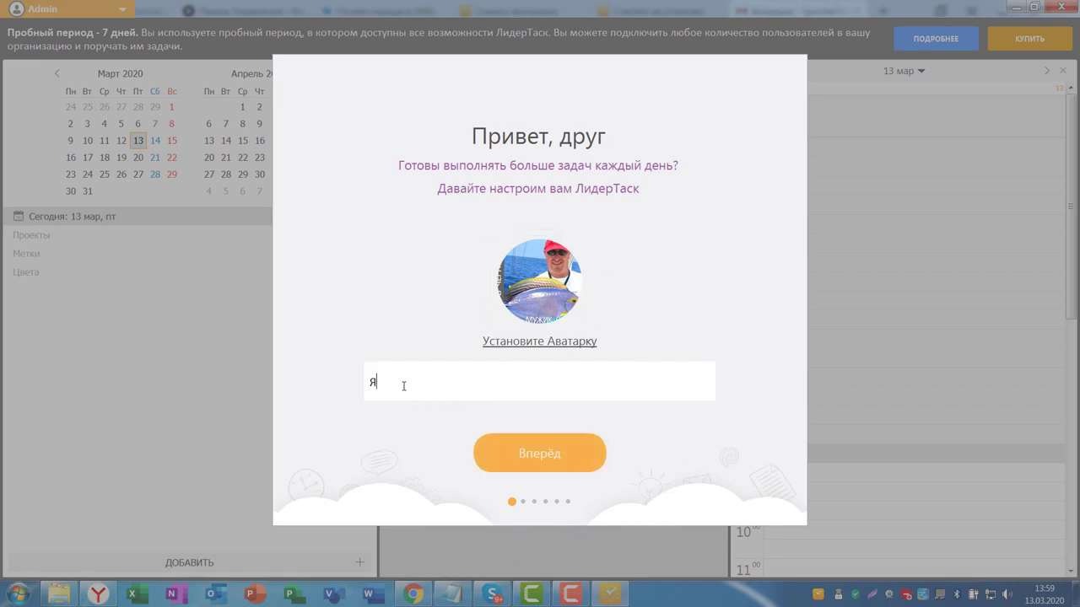
{"action": "key", "text": "BackSpace"}
{"action": "type", "text": "ZKBV.ru"}
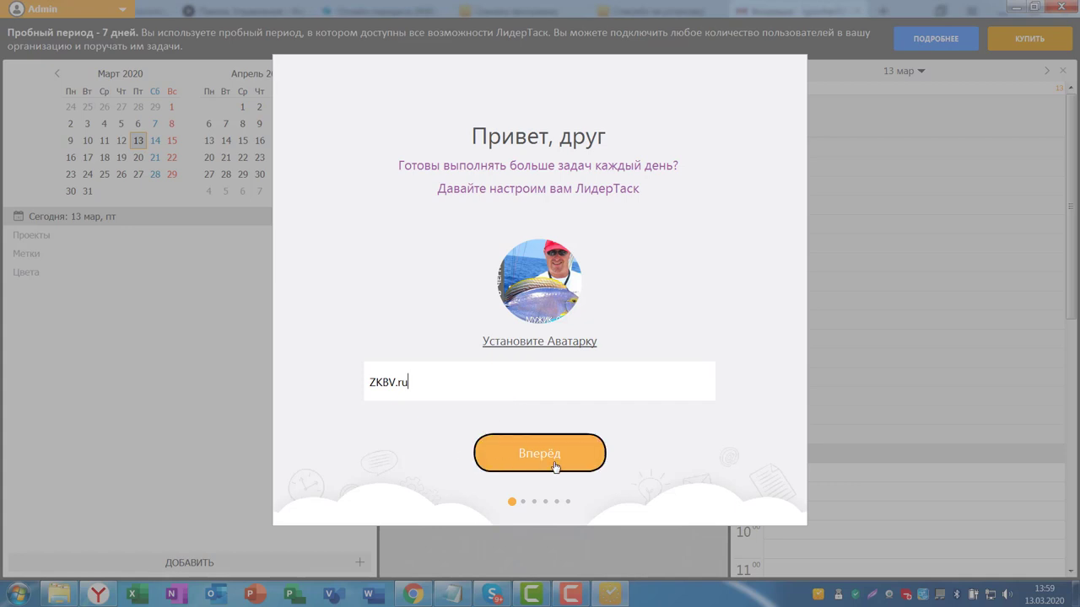
Proceed as a solo user, keep the Здоровье project, skip the intro video and finish setup.
{"action": "left_click", "coordinate": [550, 462]}
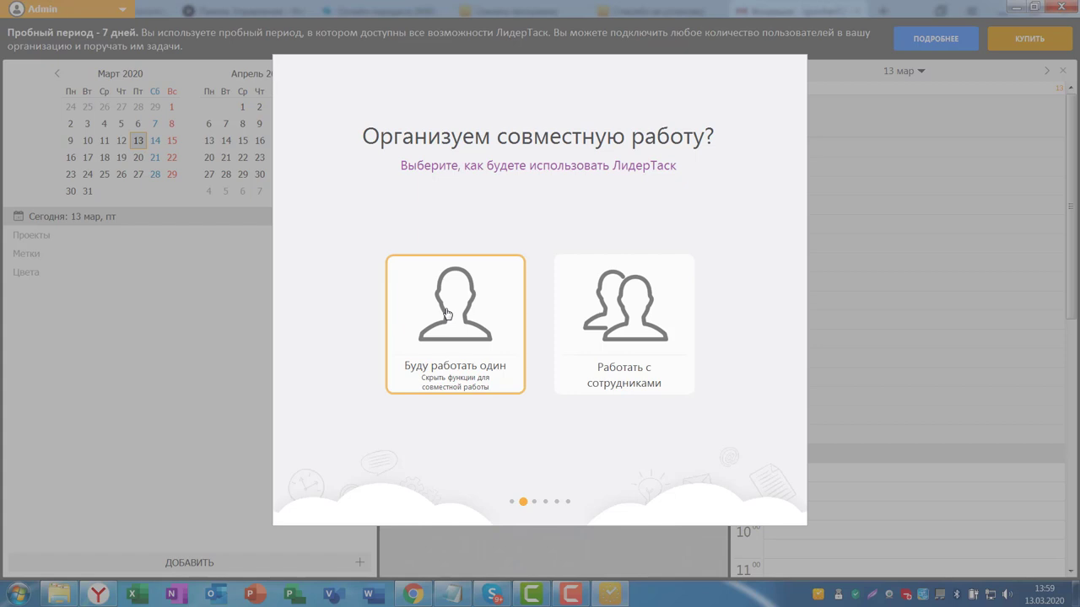
{"action": "left_click", "coordinate": [448, 316]}
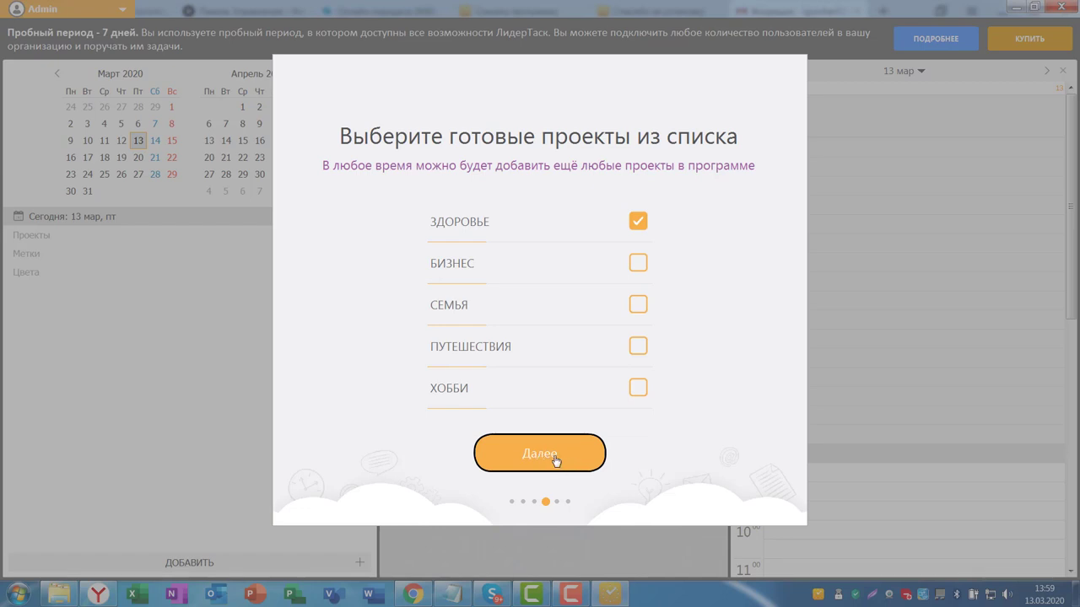
{"action": "left_click", "coordinate": [543, 460]}
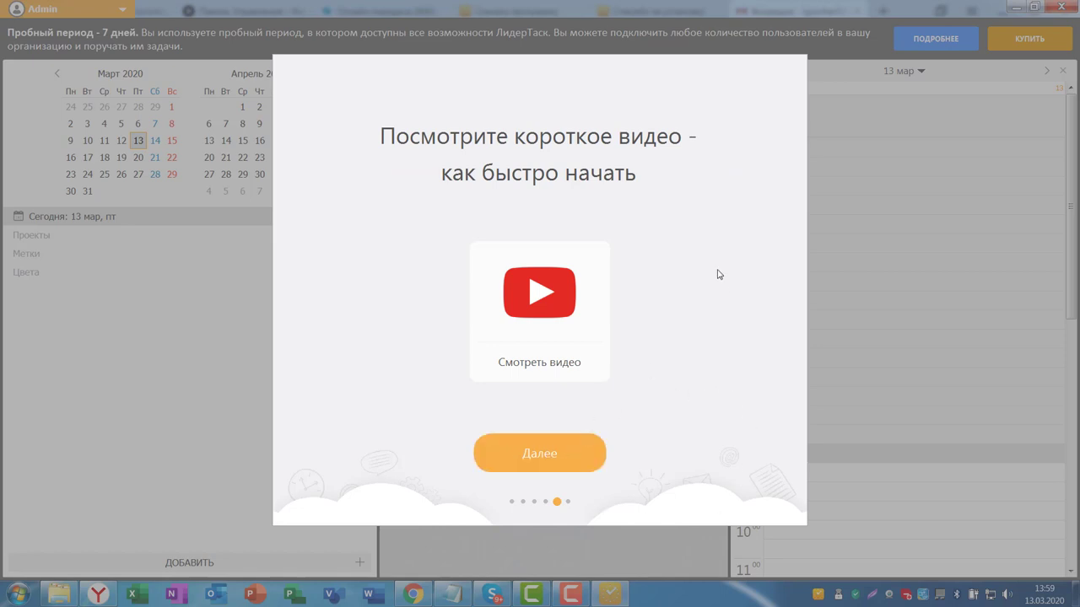
{"action": "left_click", "coordinate": [538, 457]}
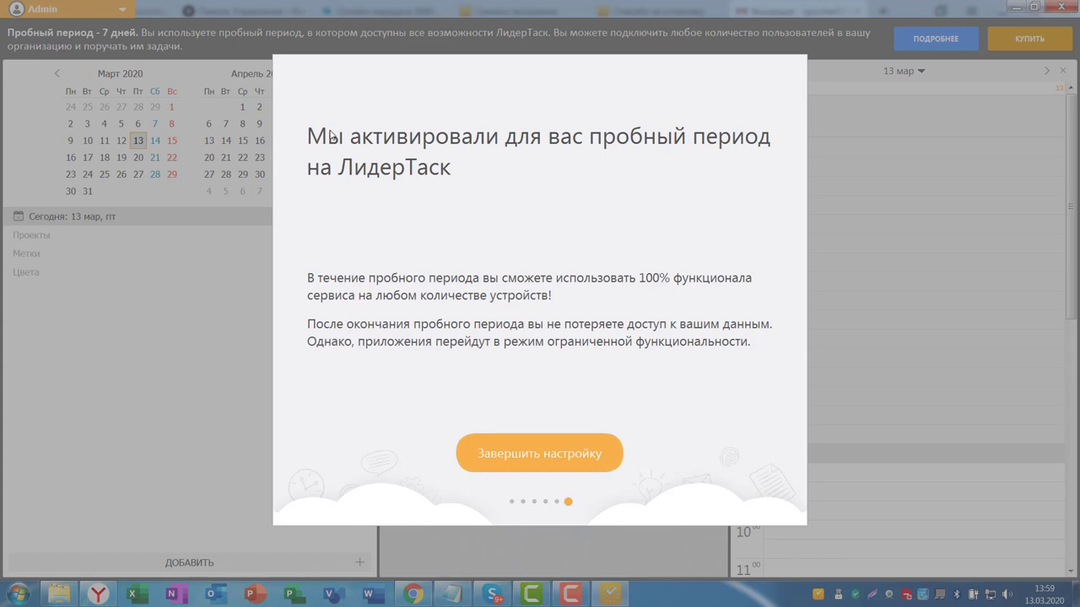
{"action": "left_click", "coordinate": [521, 460]}
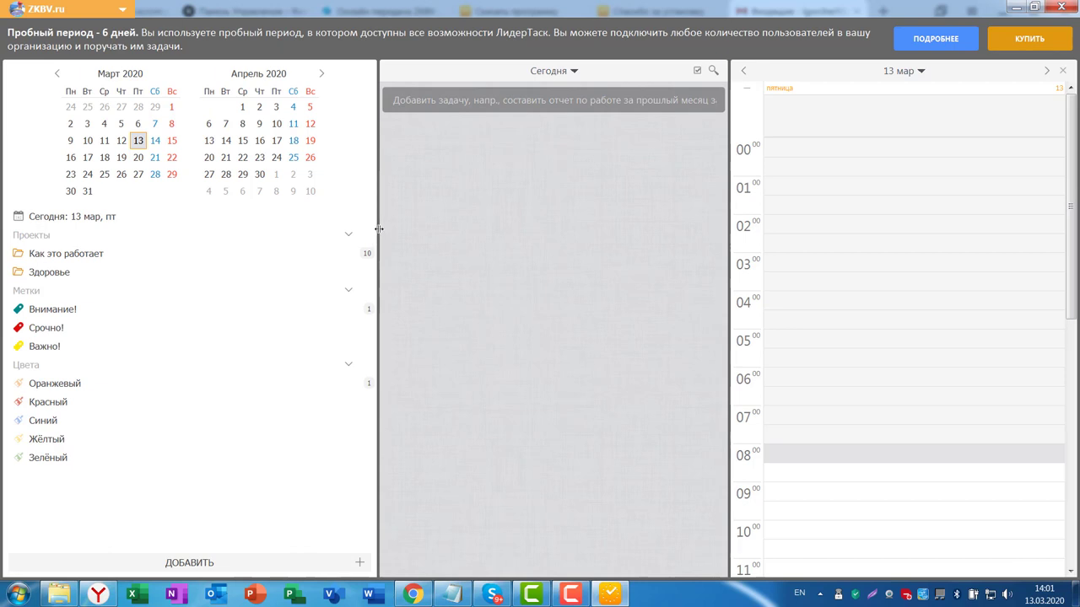
Narrow the sidebar to a single month calendar and widen the task list over the day schedule.
{"action": "left_click_drag", "start_coordinate": [373, 228], "coordinate": [201, 194]}
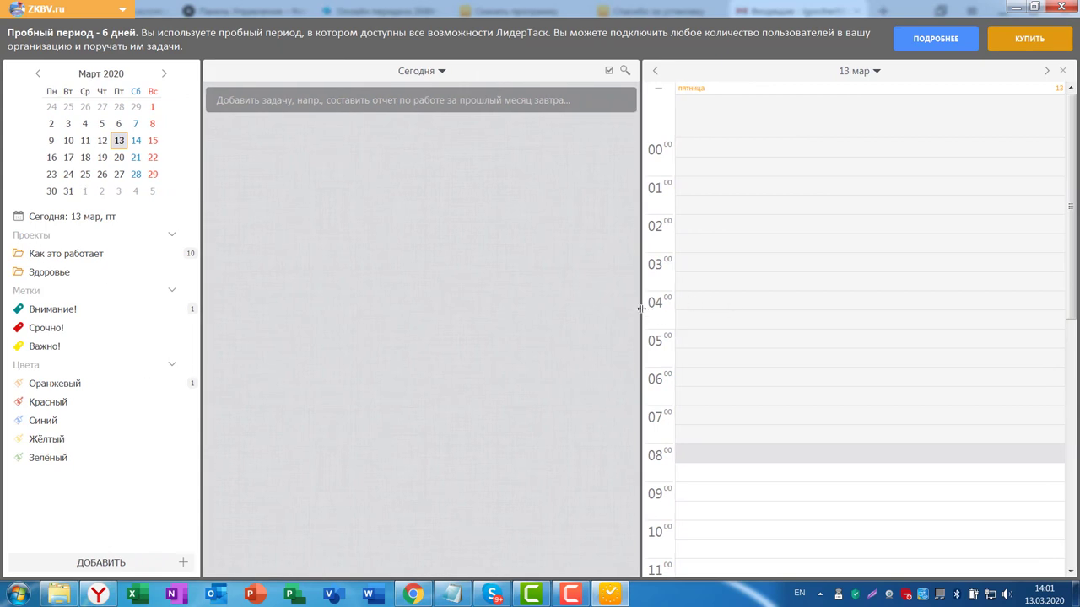
{"action": "left_click_drag", "start_coordinate": [641, 309], "coordinate": [742, 308]}
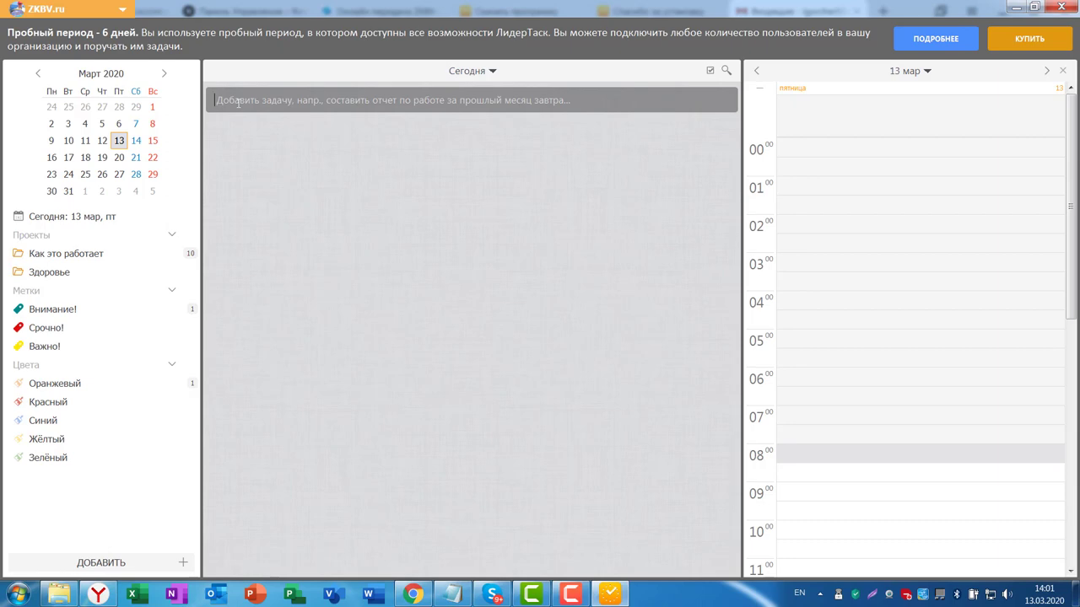
Add the tasks Записать ролик о Лидер Таск and Записать ролик о Ласт Пас to today.
{"action": "type", "text": "Pfgbc"}
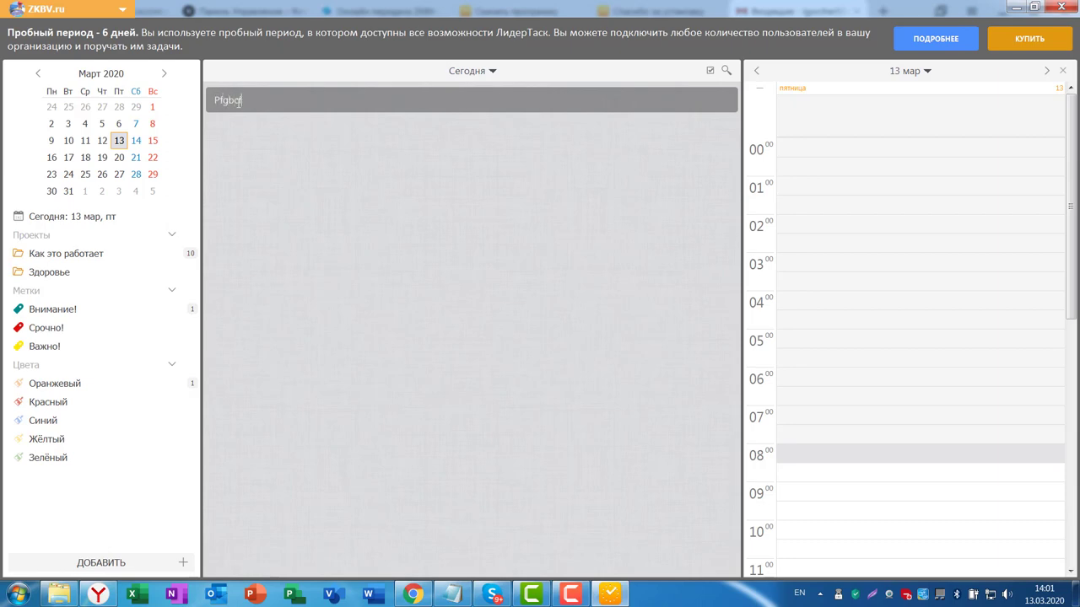
{"action": "type", "text": "fnm hjkb"}
{"action": "type", "text": "к о Лидер Таск"}
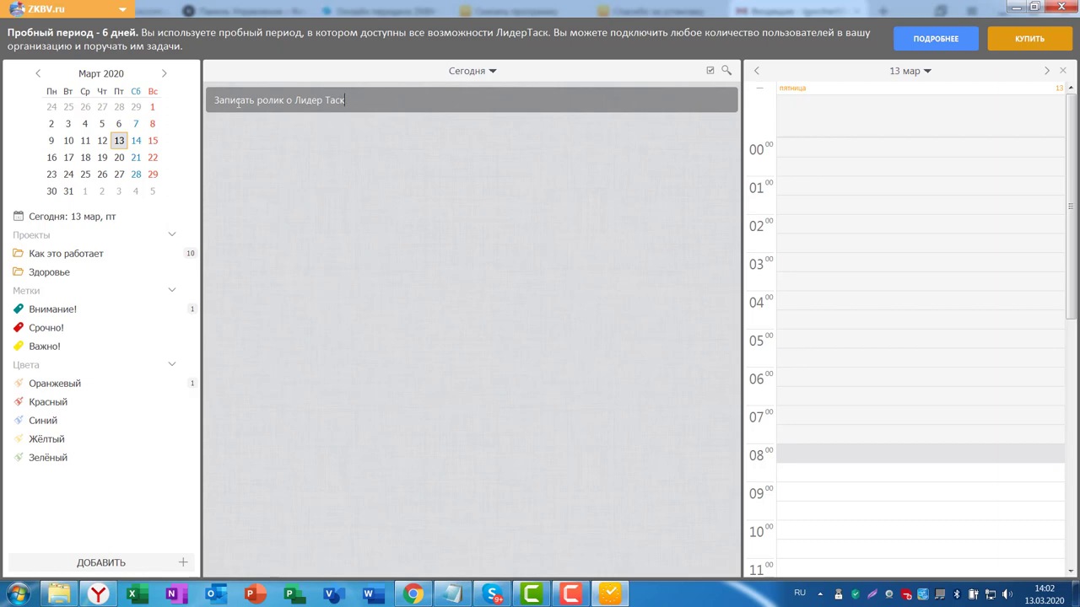
{"action": "key", "text": "Return"}
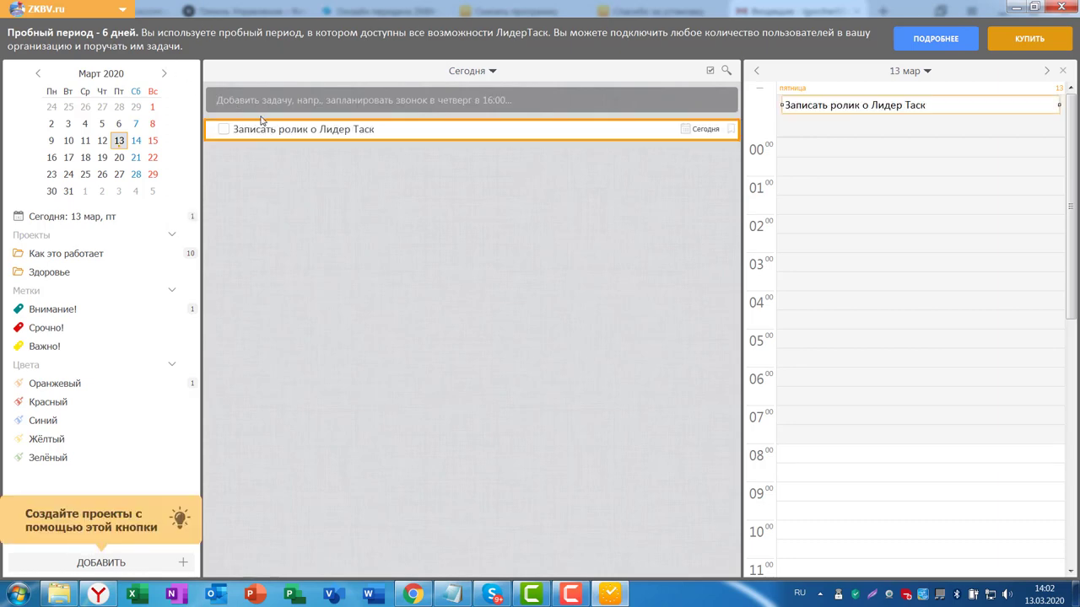
{"action": "left_click", "coordinate": [245, 104]}
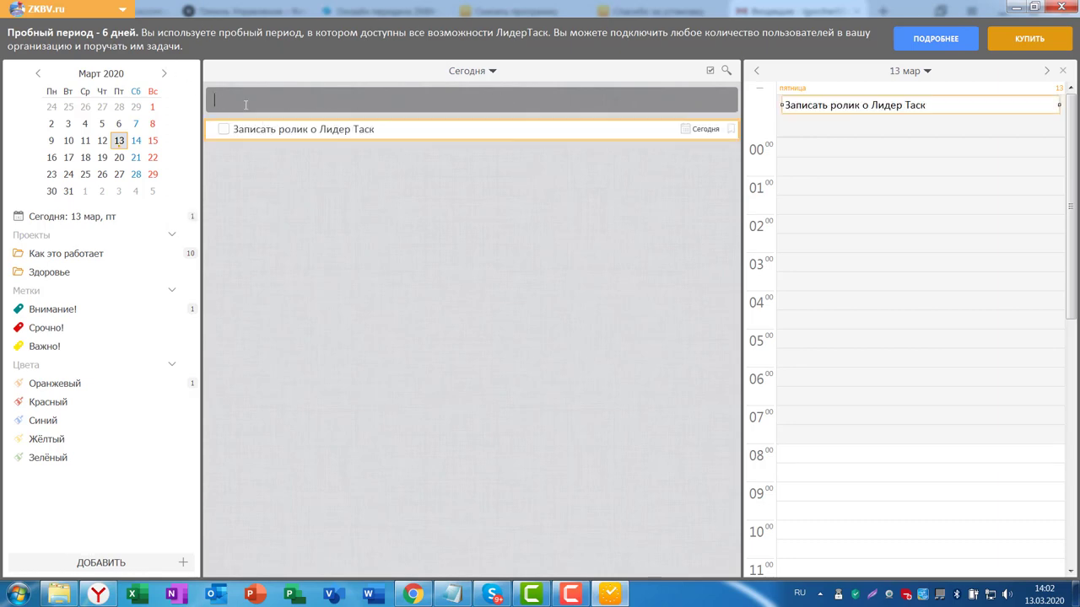
{"action": "type", "text": "Записать ролик о Ласт Пас"}
{"action": "key", "text": "Return"}
Add the tasks Выводить ролики в ТУ and Позвнить папе to today's list.
{"action": "type", "text": "Вылдить роли"}
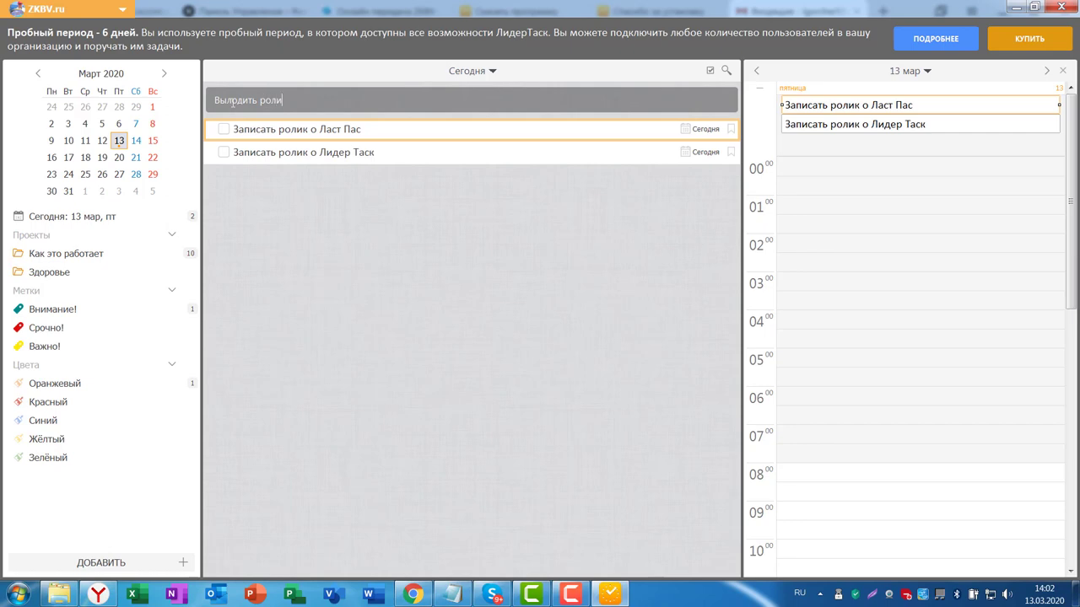
{"action": "type", "text": "водить ролики в ТУ"}
{"action": "key", "text": "Return"}
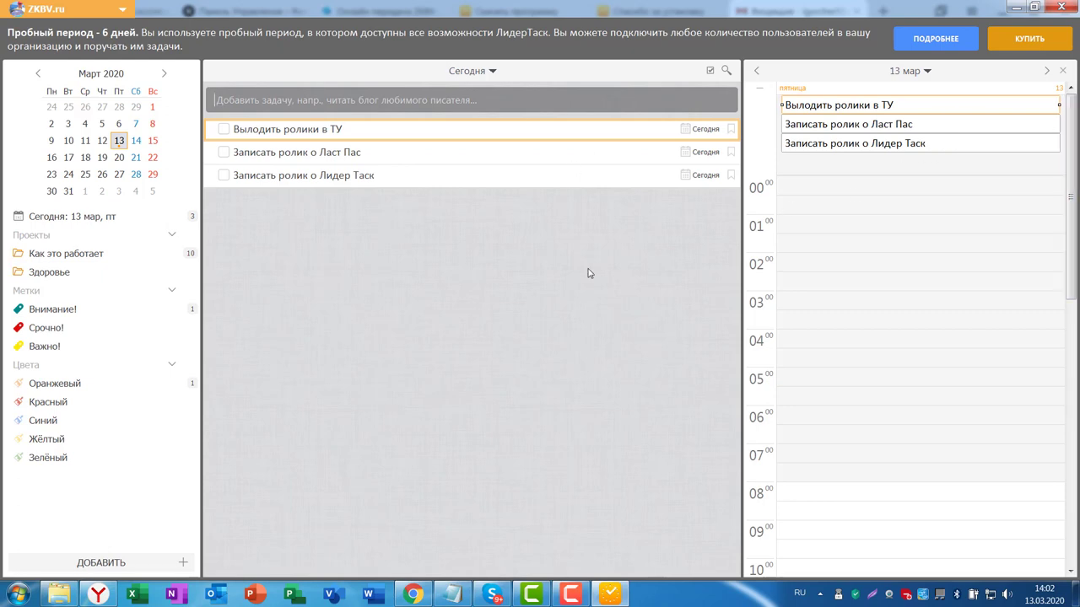
{"action": "left_click", "coordinate": [232, 103]}
{"action": "type", "text": "Позв"}
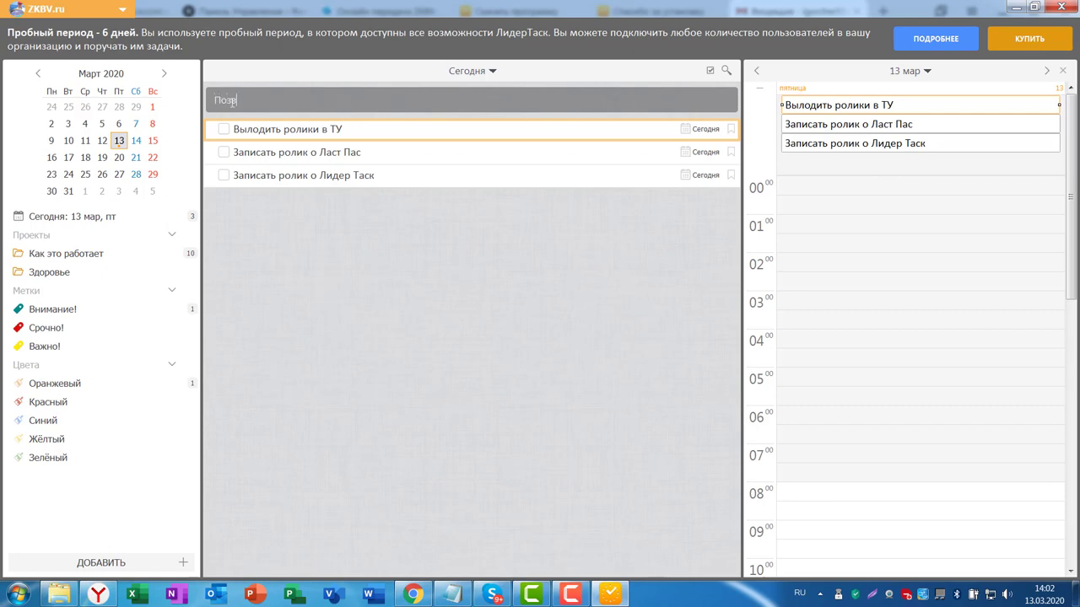
{"action": "type", "text": "нить папе"}
{"action": "key", "text": "Return"}
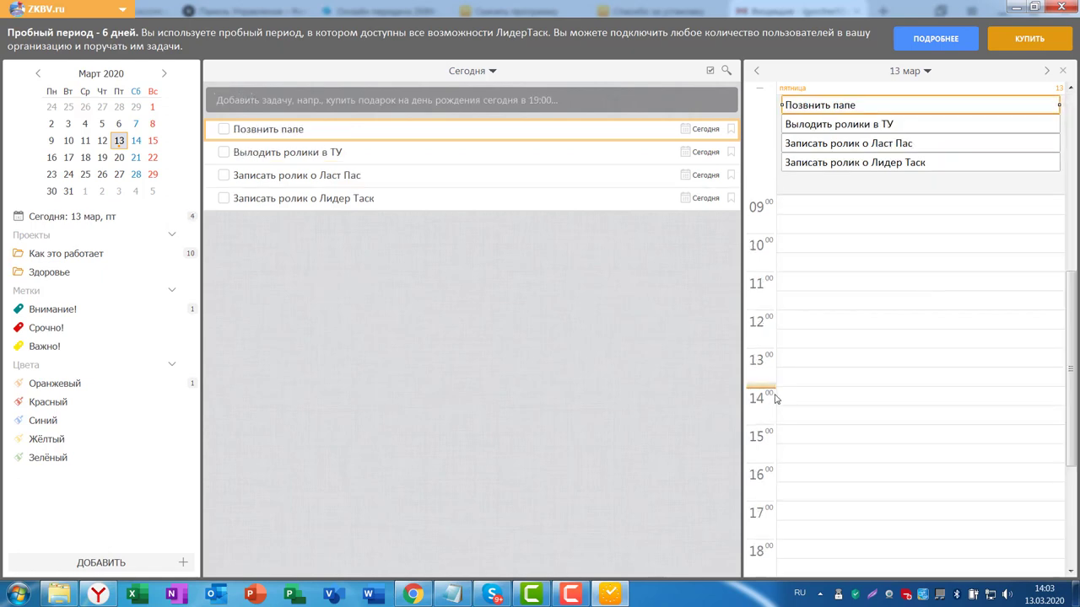
{"action": "scroll", "coordinate": [860, 374], "scroll_direction": "down", "scroll_amount": 3}
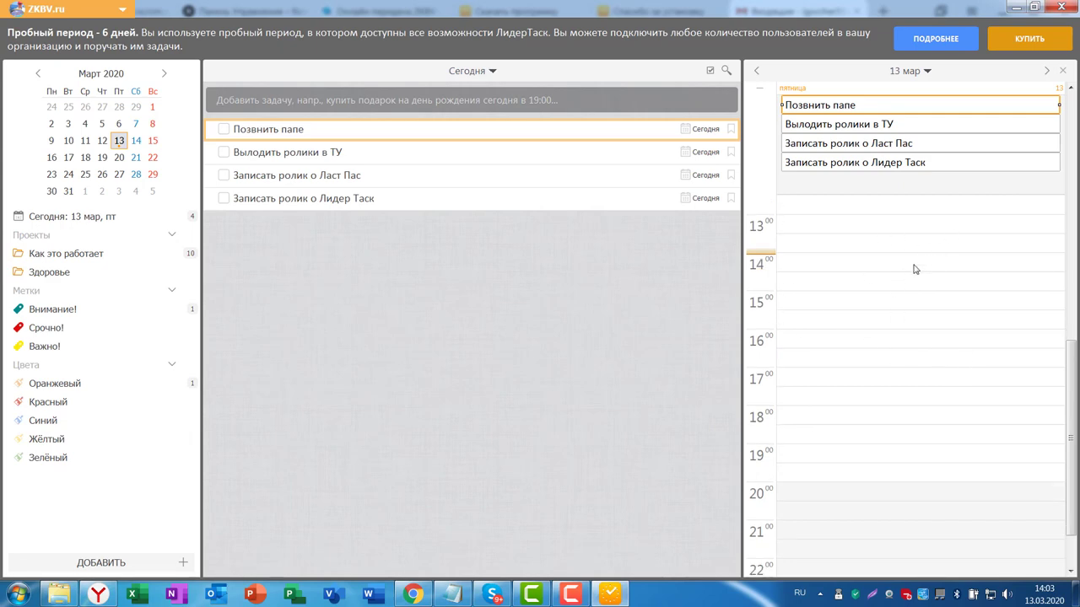
Drop Позвнить папе onto the day schedule at 14:30.
{"action": "left_click", "coordinate": [324, 132]}
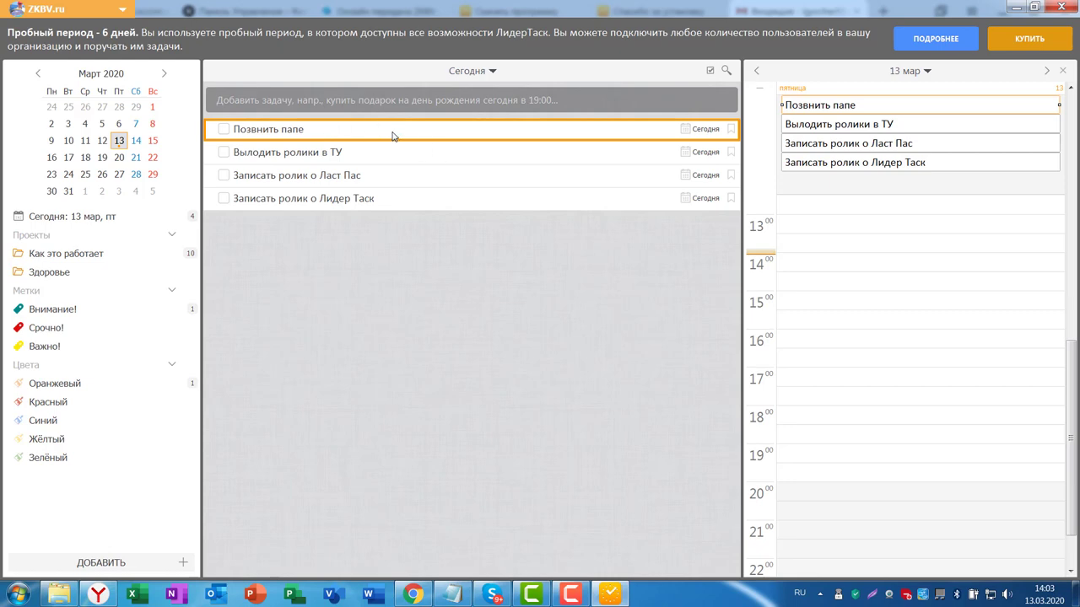
{"action": "left_click_drag", "start_coordinate": [388, 135], "coordinate": [828, 281]}
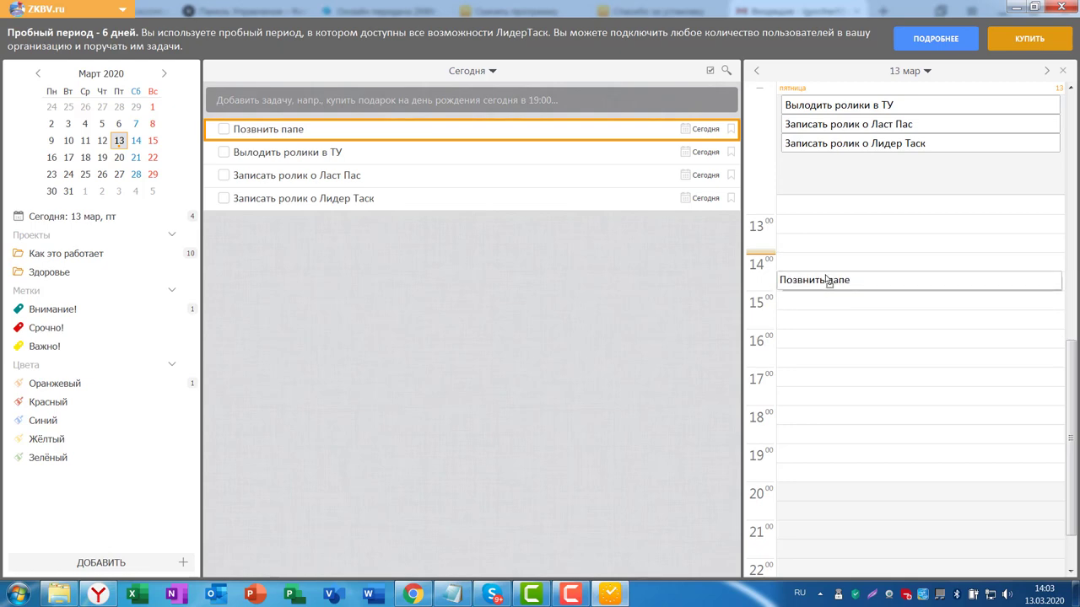
{"action": "left_click_drag", "start_coordinate": [828, 281], "coordinate": [827, 281]}
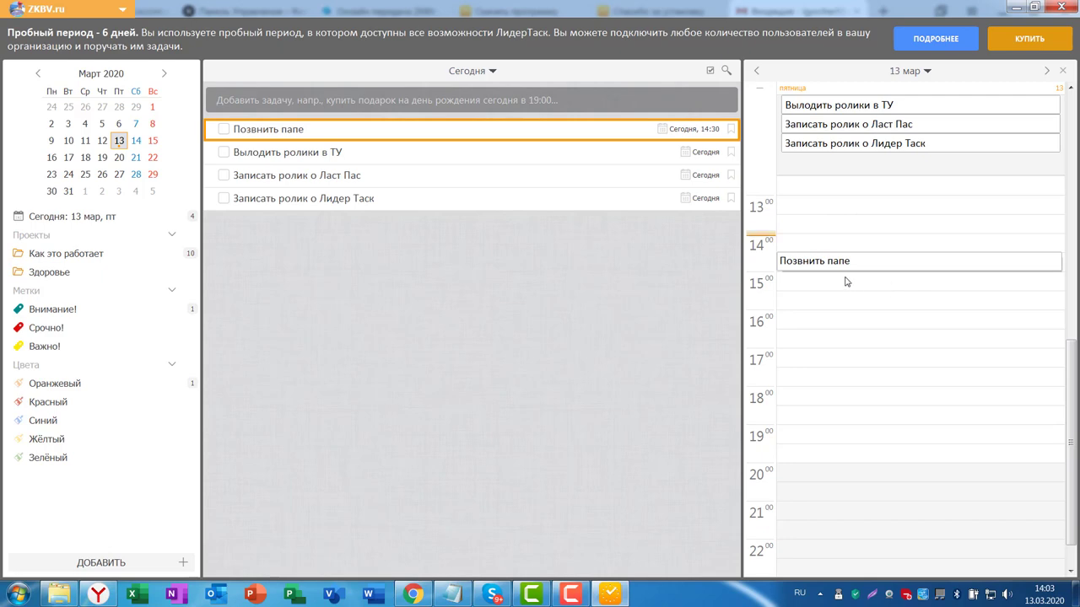
{"action": "left_click", "coordinate": [962, 255]}
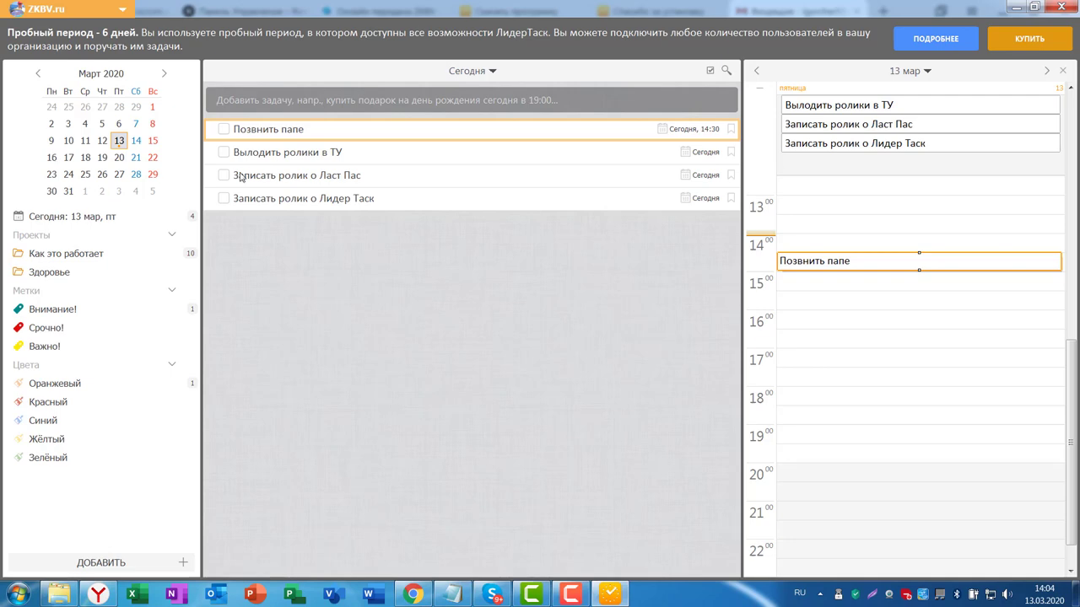
Add Рассказать о СРМ Маше и Лене on 16 March at 13:00, then return to Today.
{"action": "left_click", "coordinate": [51, 157]}
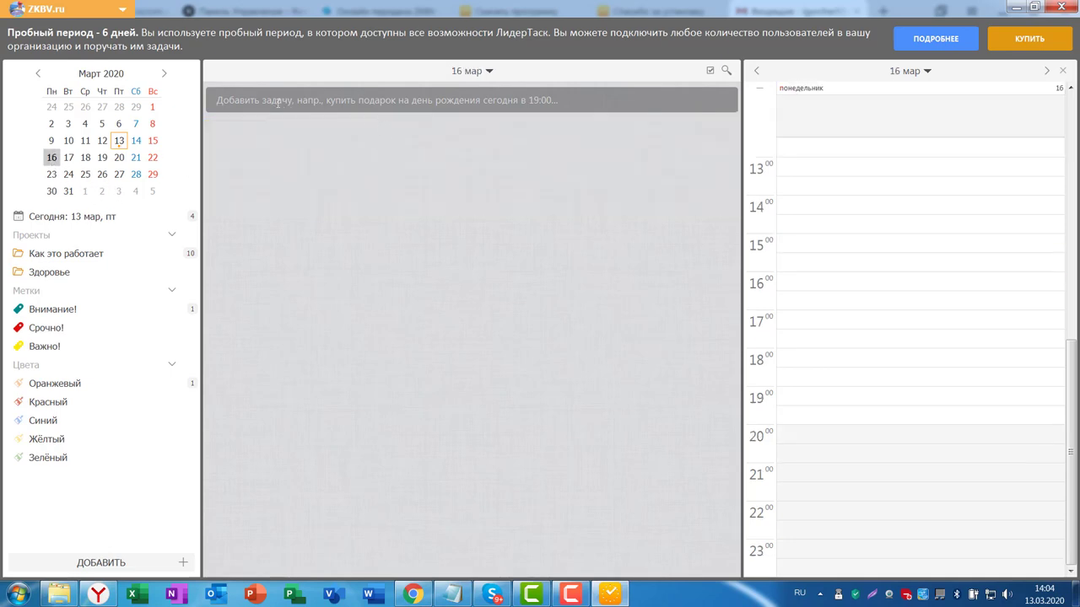
{"action": "left_click", "coordinate": [274, 102]}
{"action": "type", "text": "Рассказать"}
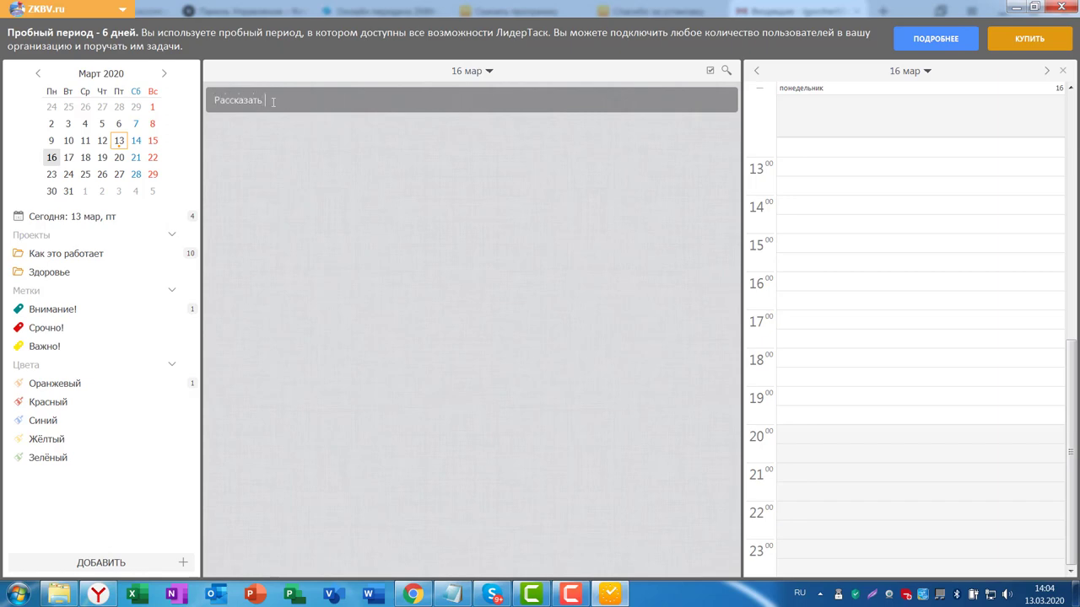
{"action": "type", "text": " о СРМ Маше и Лене"}
{"action": "key", "text": "Return"}
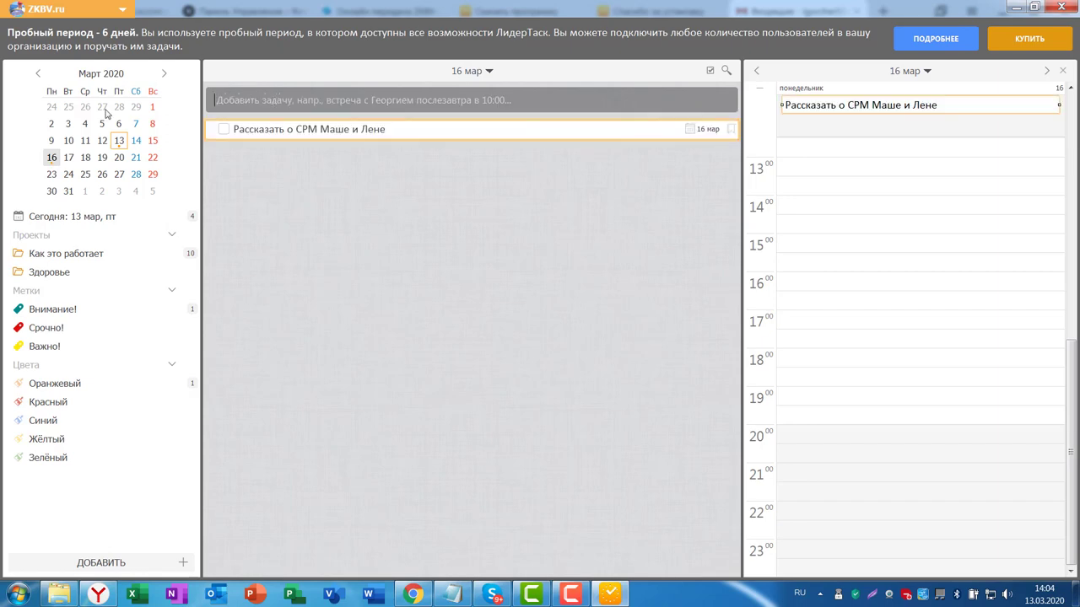
{"action": "left_click_drag", "start_coordinate": [391, 135], "coordinate": [823, 168]}
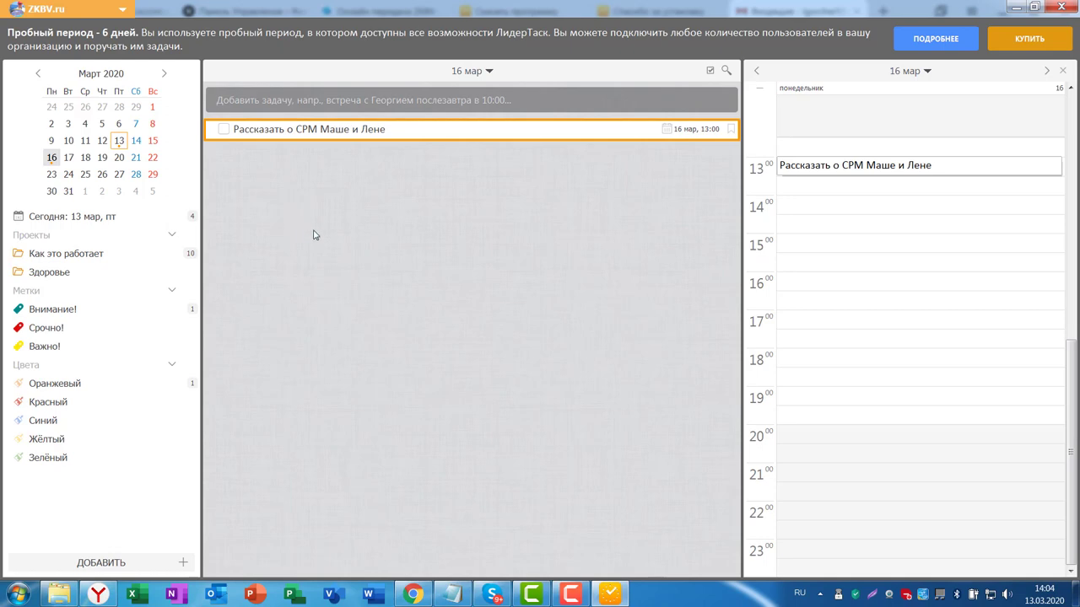
{"action": "left_click", "coordinate": [38, 218]}
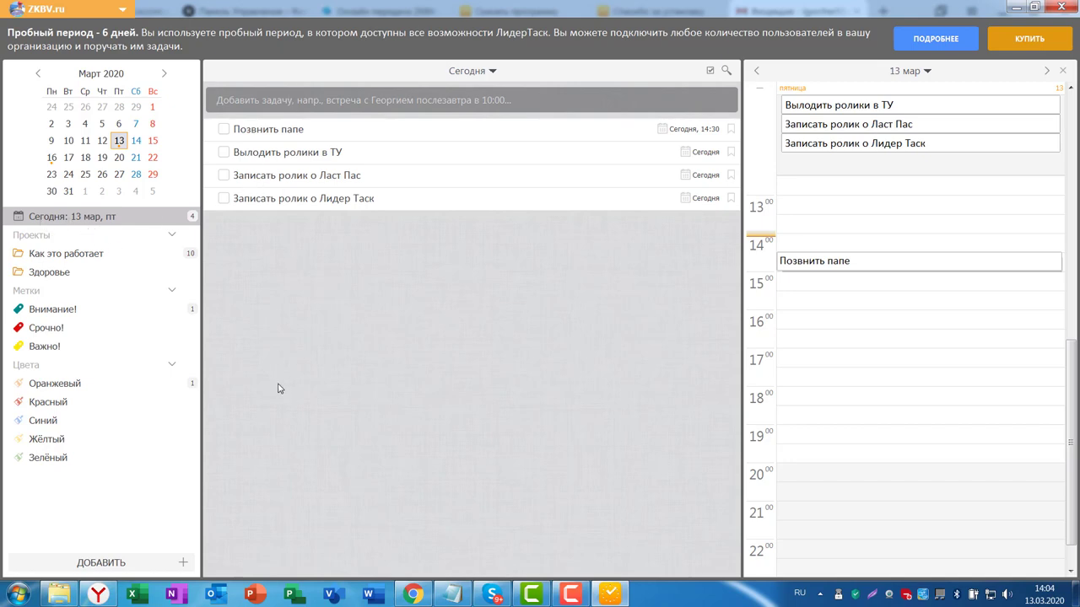
Colour Позвнить папе red via its Цвет > Красный context menu.
{"action": "left_click", "coordinate": [356, 136]}
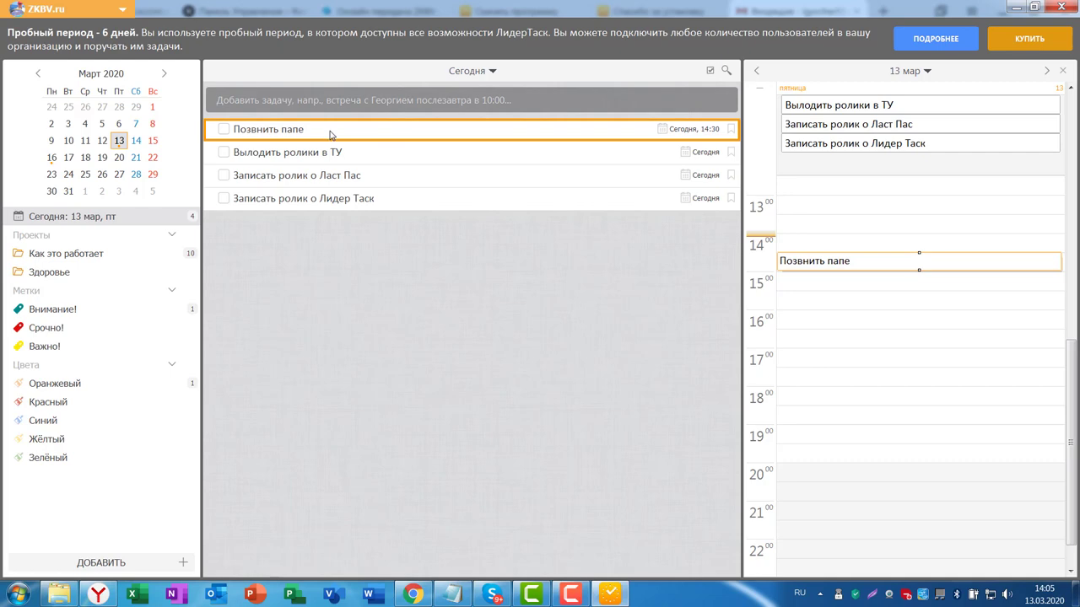
{"action": "right_click", "coordinate": [330, 133]}
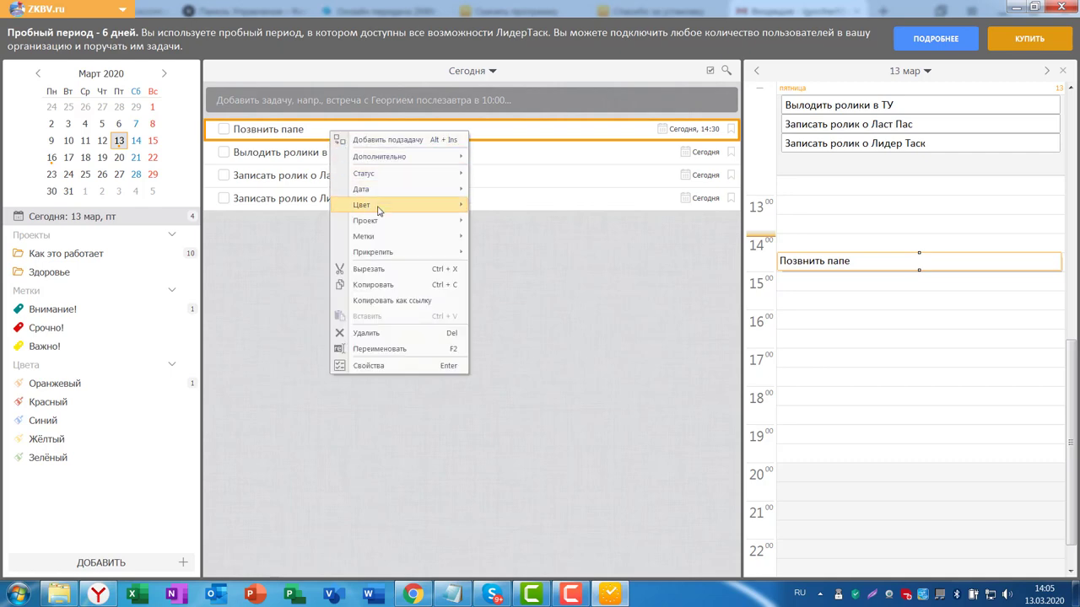
{"action": "mouse_move", "coordinate": [397, 211]}
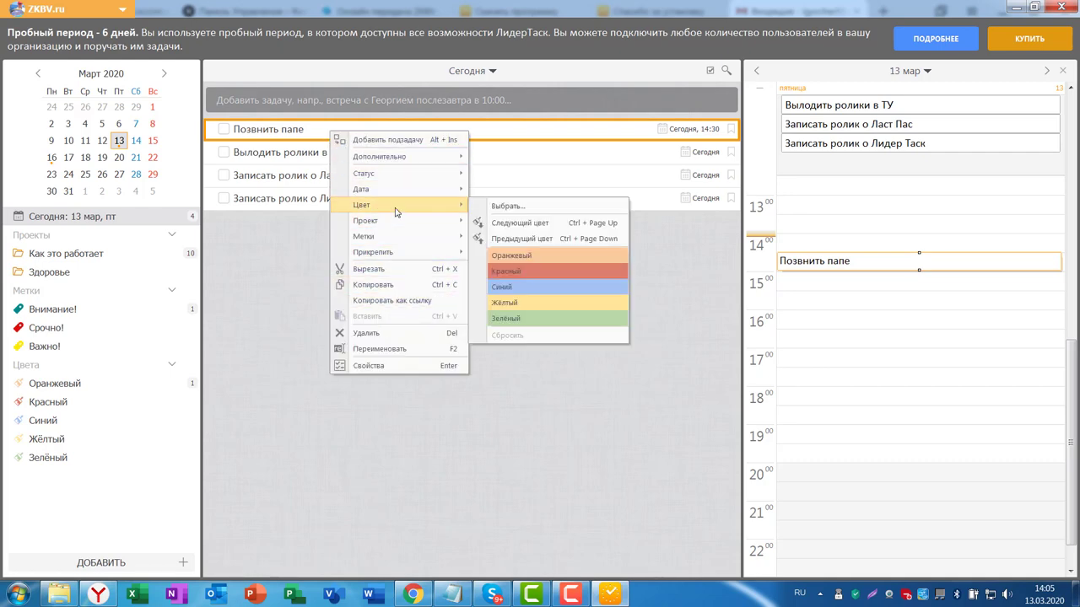
{"action": "left_click", "coordinate": [558, 273]}
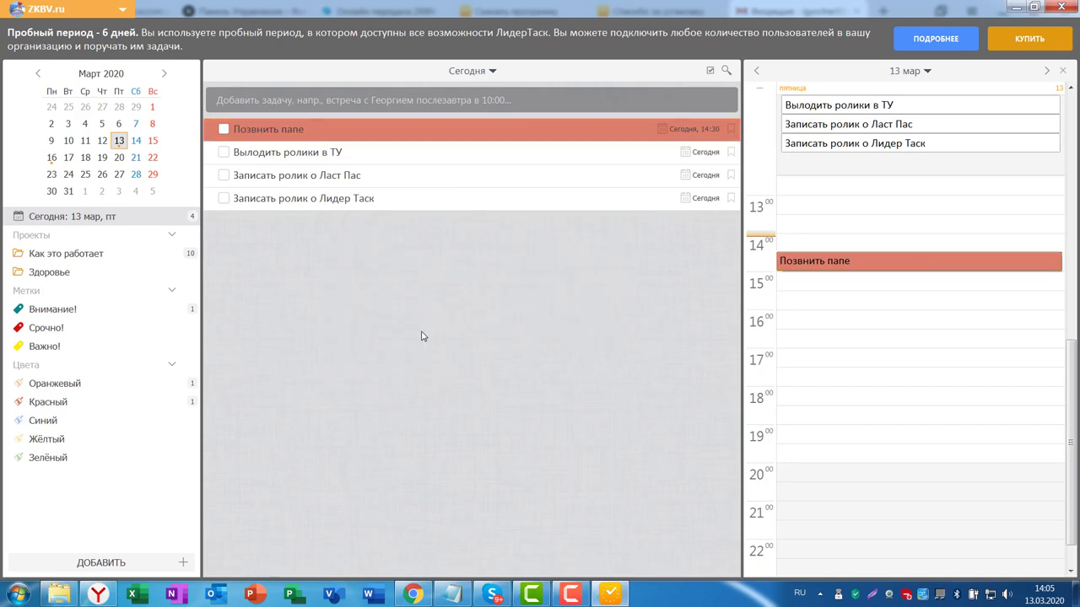
{"action": "right_click", "coordinate": [404, 133]}
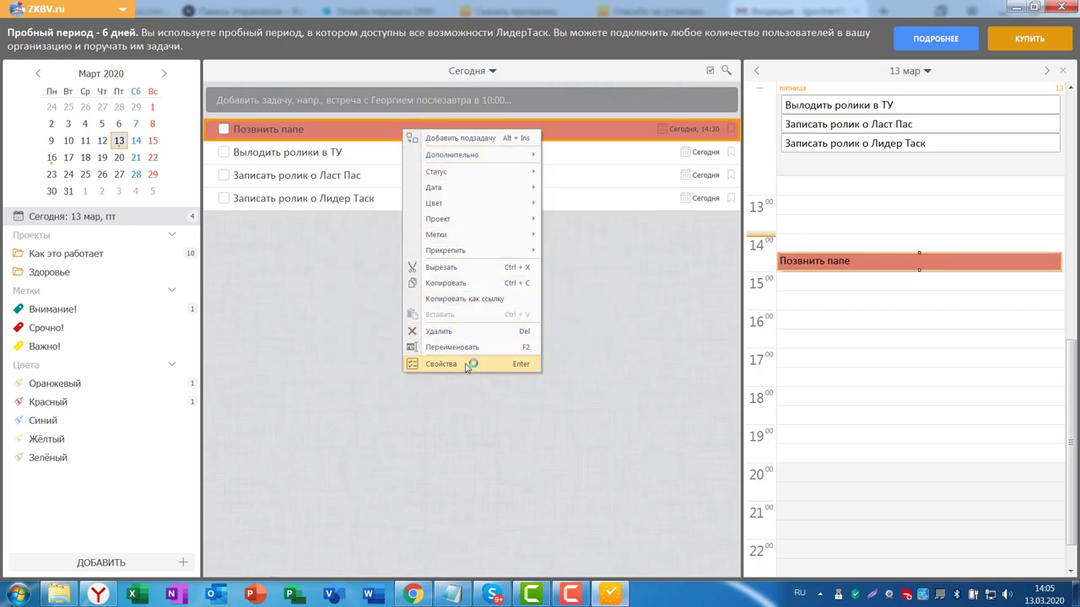
{"action": "left_click", "coordinate": [317, 445]}
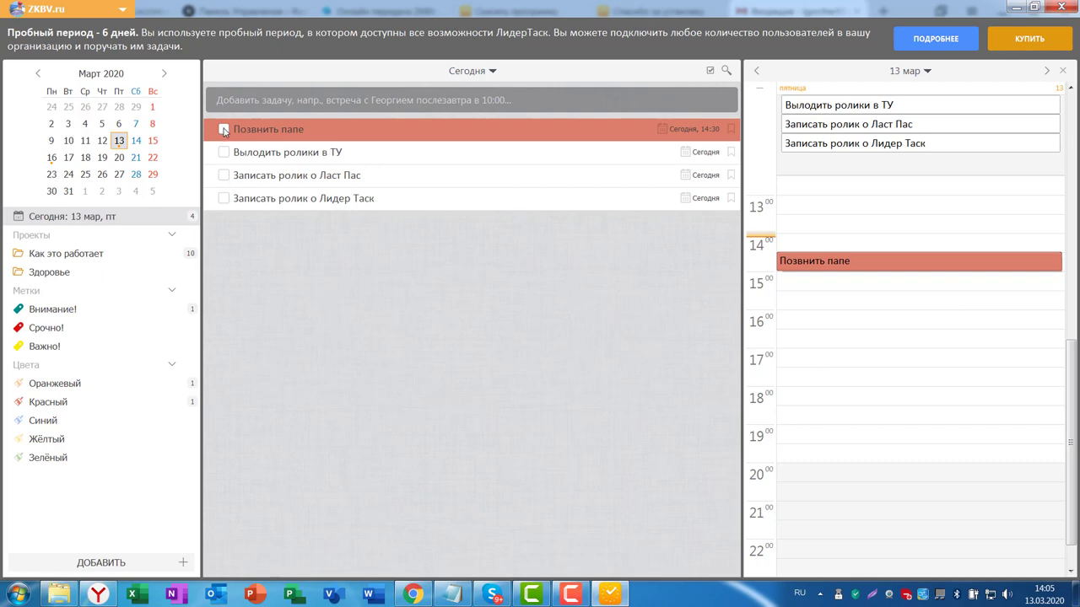
Set the Позвнить папе task's status to Завершено and show completed tasks to confirm it.
{"action": "left_click", "coordinate": [224, 129]}
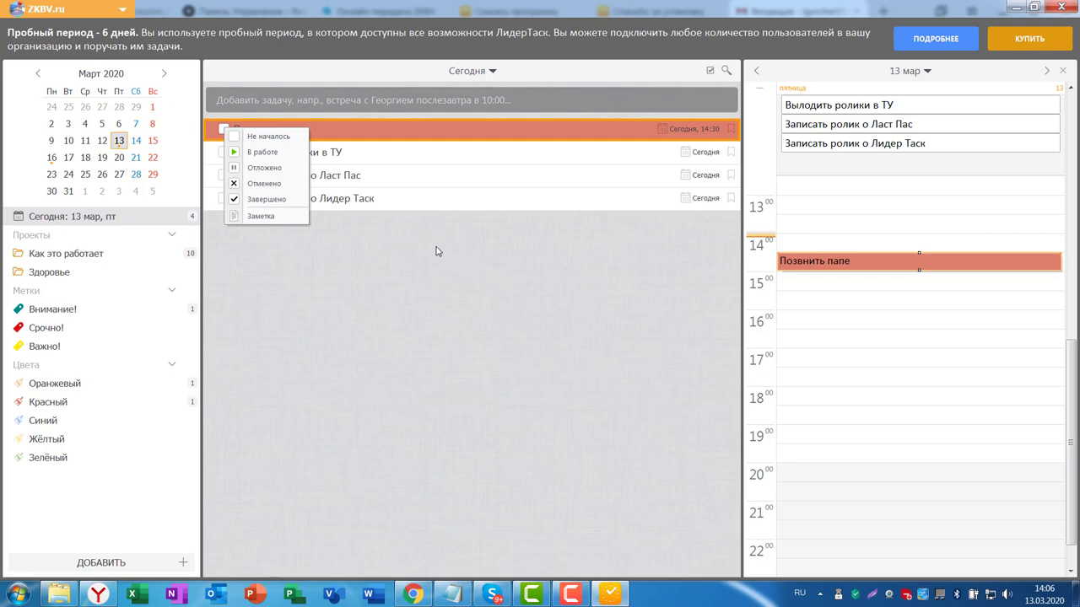
{"action": "left_click", "coordinate": [271, 202]}
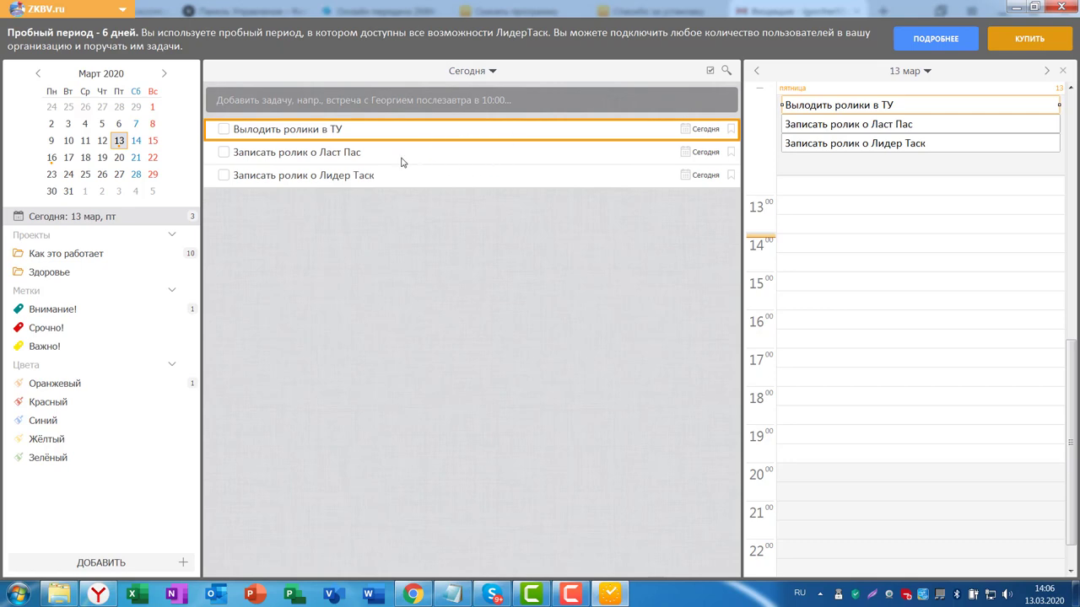
{"action": "left_click", "coordinate": [711, 71]}
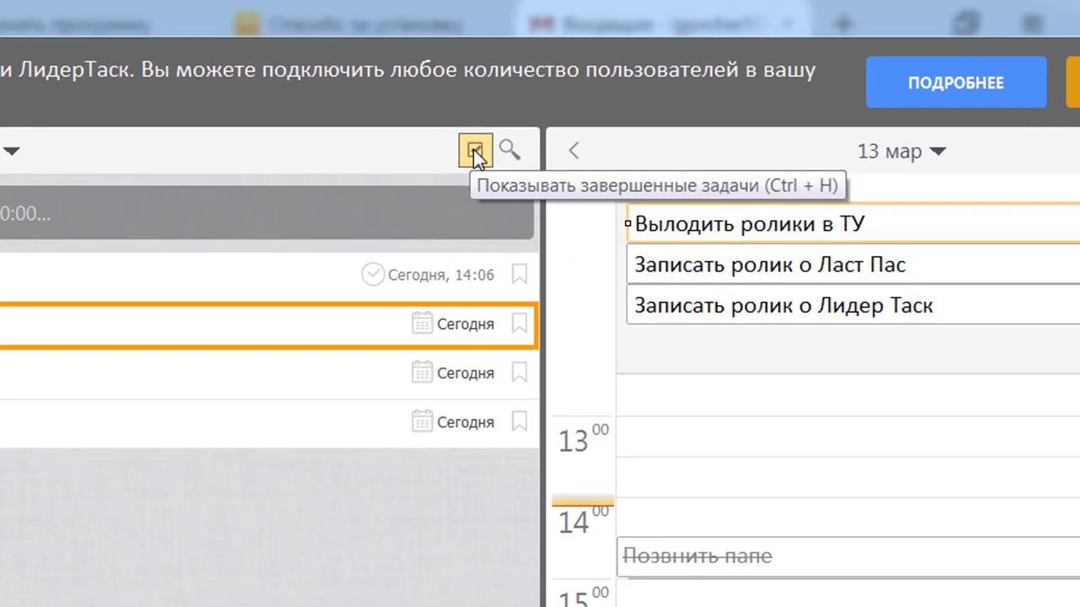
Toggle the completed task's visibility, then leave completed tasks hidden in Today's list.
{"action": "left_click", "coordinate": [473, 150]}
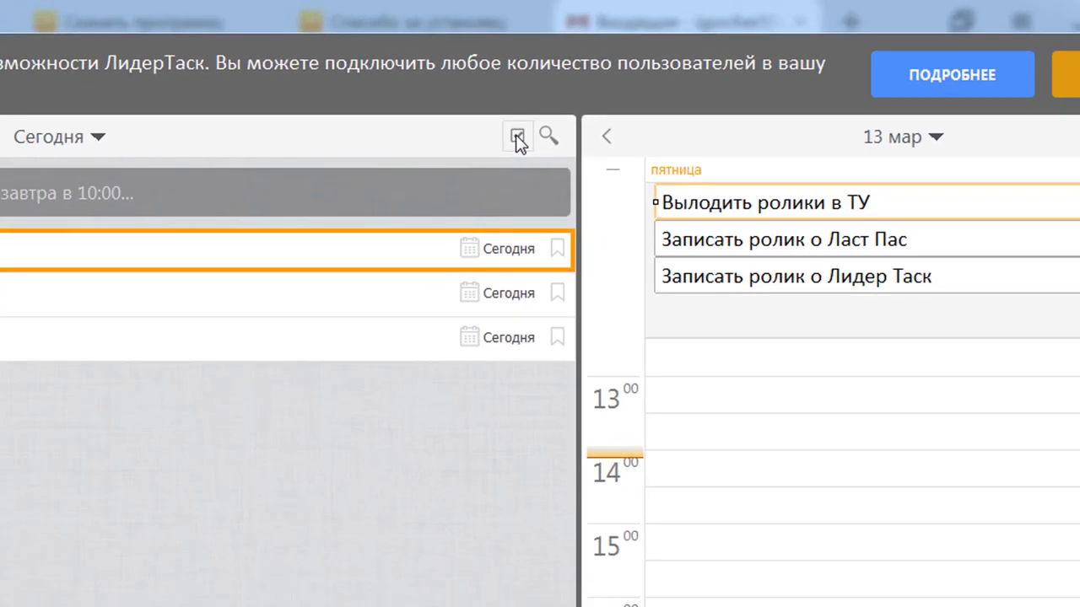
{"action": "left_click", "coordinate": [473, 149]}
{"action": "left_click", "coordinate": [691, 78]}
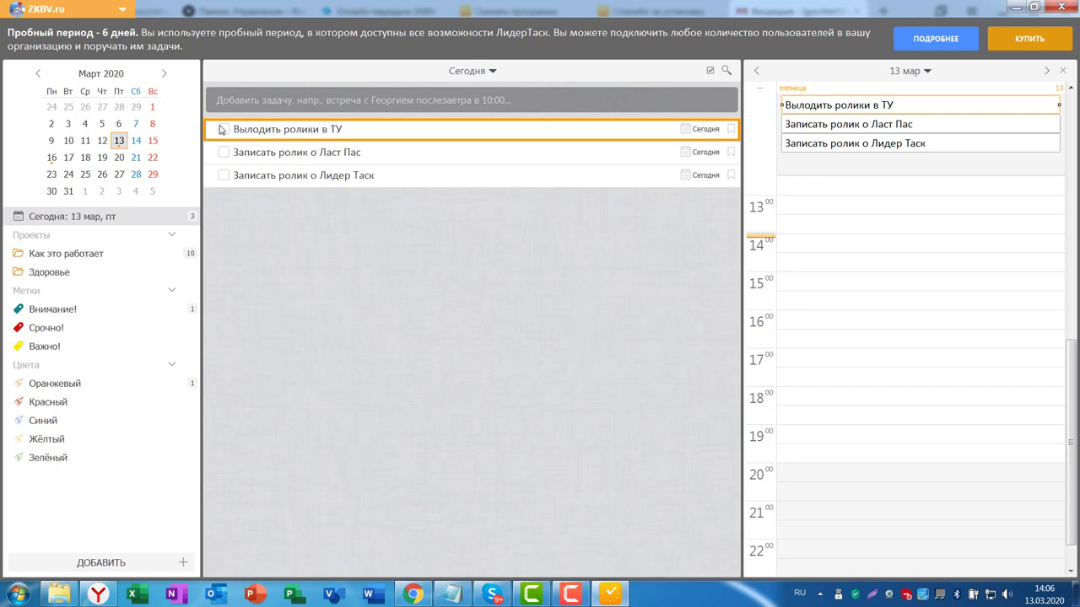
{"action": "mouse_move", "coordinate": [222, 129]}
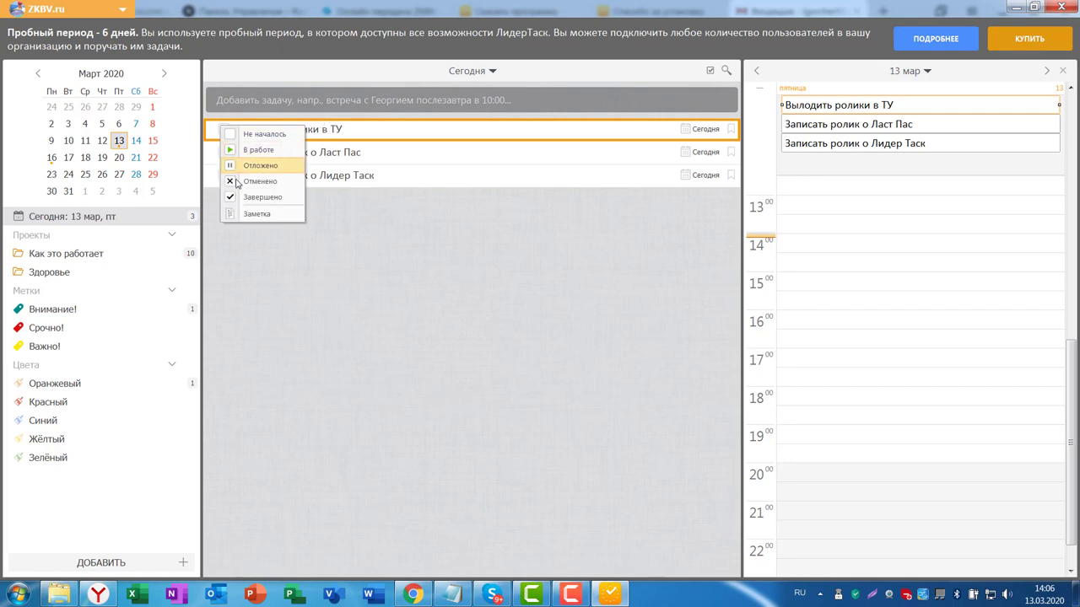
{"action": "left_click", "coordinate": [469, 257]}
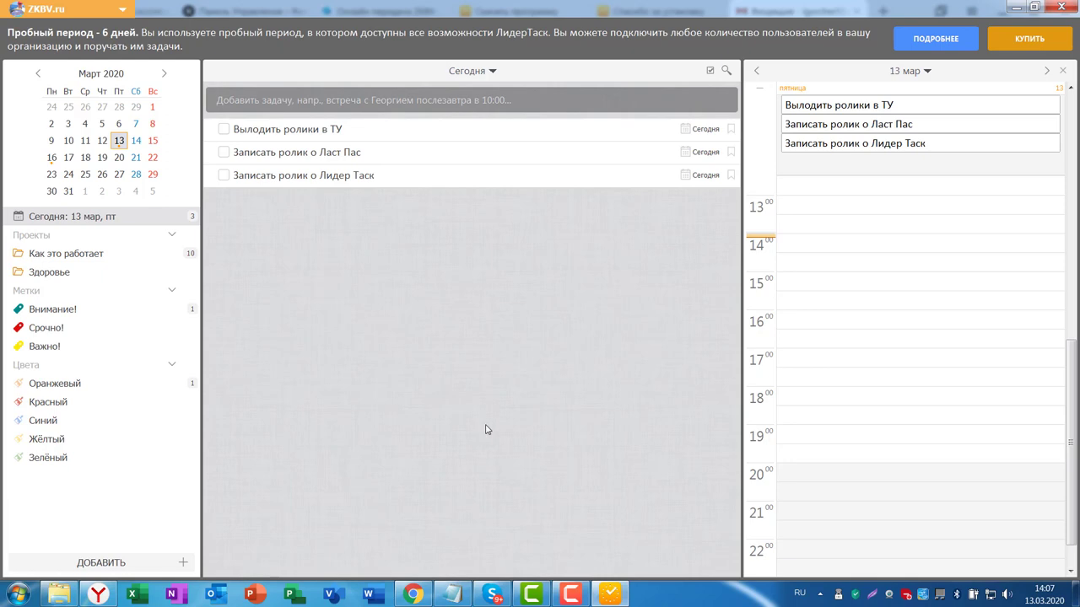
In Chrome, leave the download page via the ЛидерТаск logo for the leadertask.ru home page.
{"action": "left_click", "coordinate": [412, 594]}
{"action": "scroll", "coordinate": [518, 176], "scroll_direction": "down", "scroll_amount": 8}
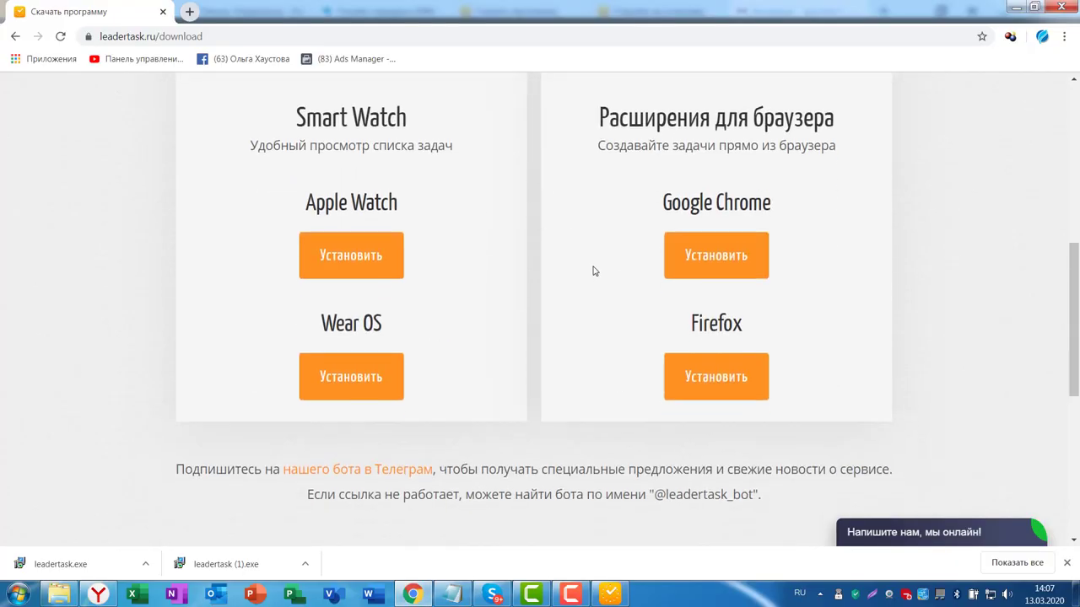
{"action": "scroll", "coordinate": [658, 309], "scroll_direction": "up", "scroll_amount": 10}
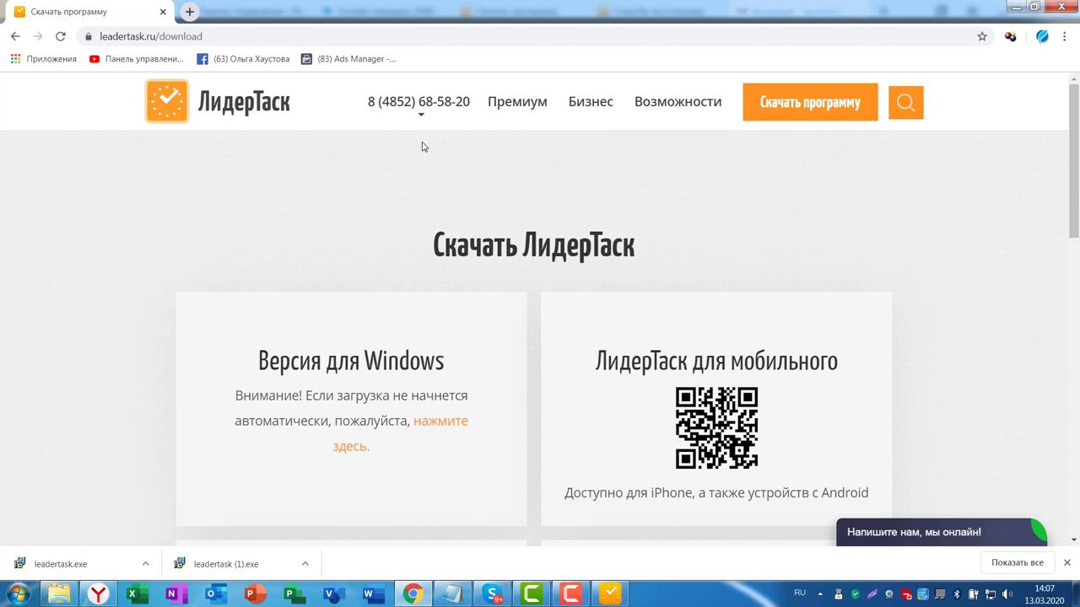
{"action": "left_click", "coordinate": [990, 534]}
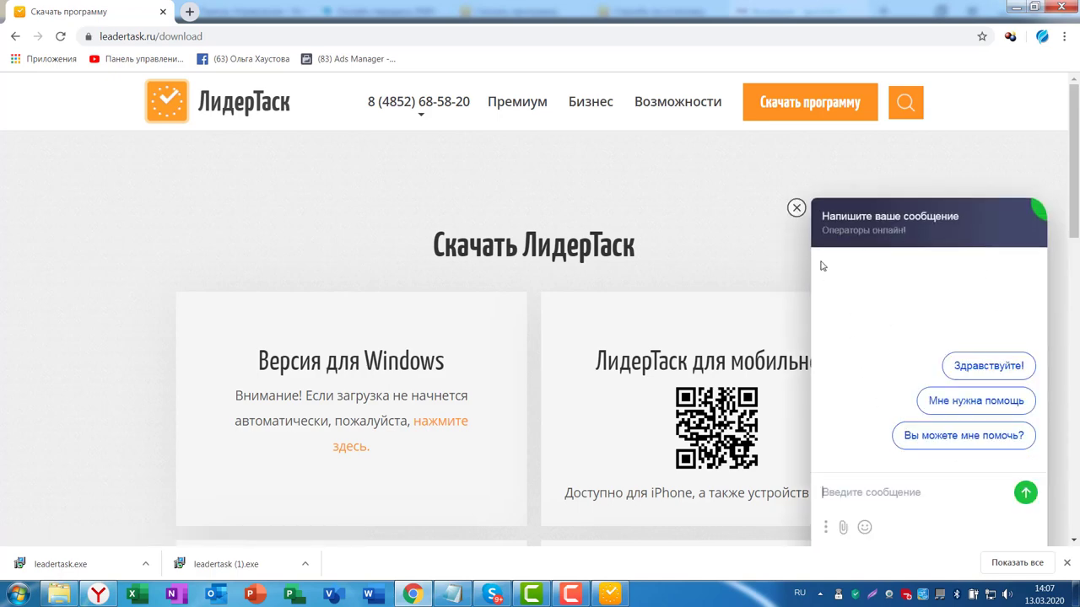
{"action": "left_click", "coordinate": [795, 209]}
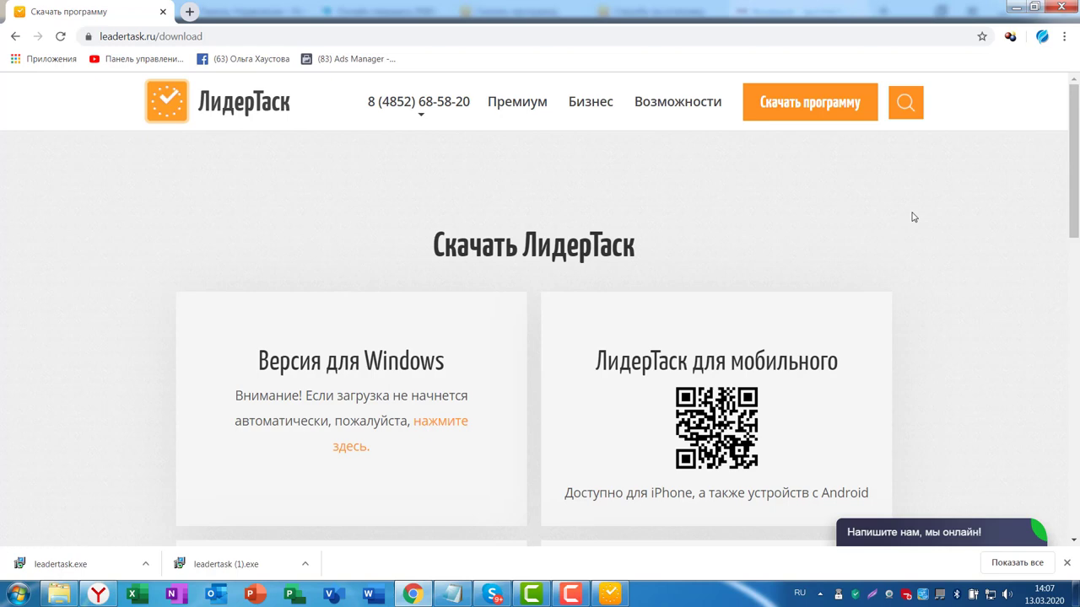
{"action": "left_click", "coordinate": [217, 101]}
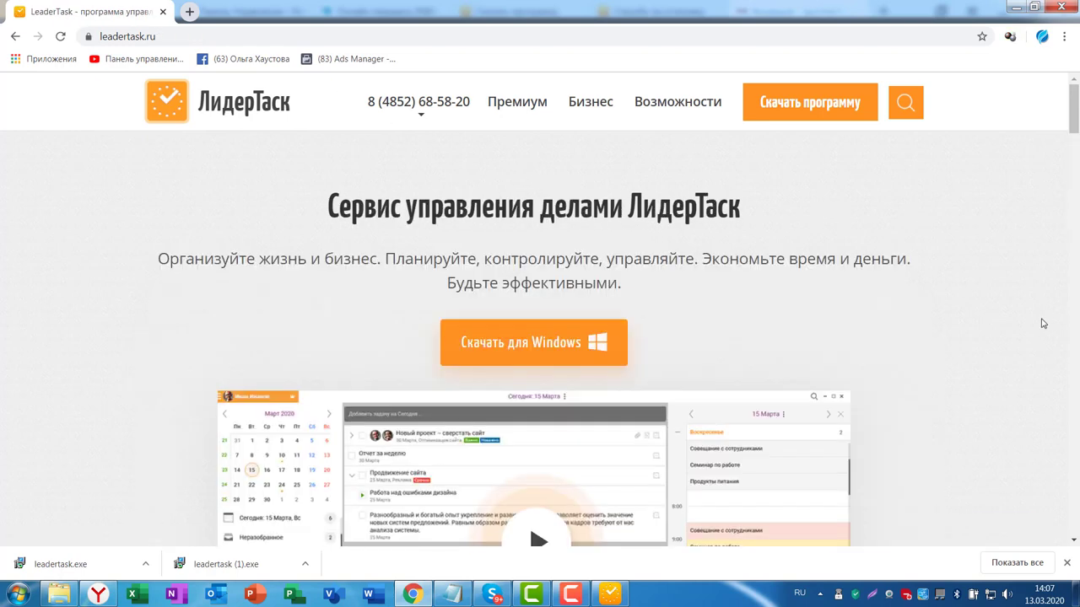